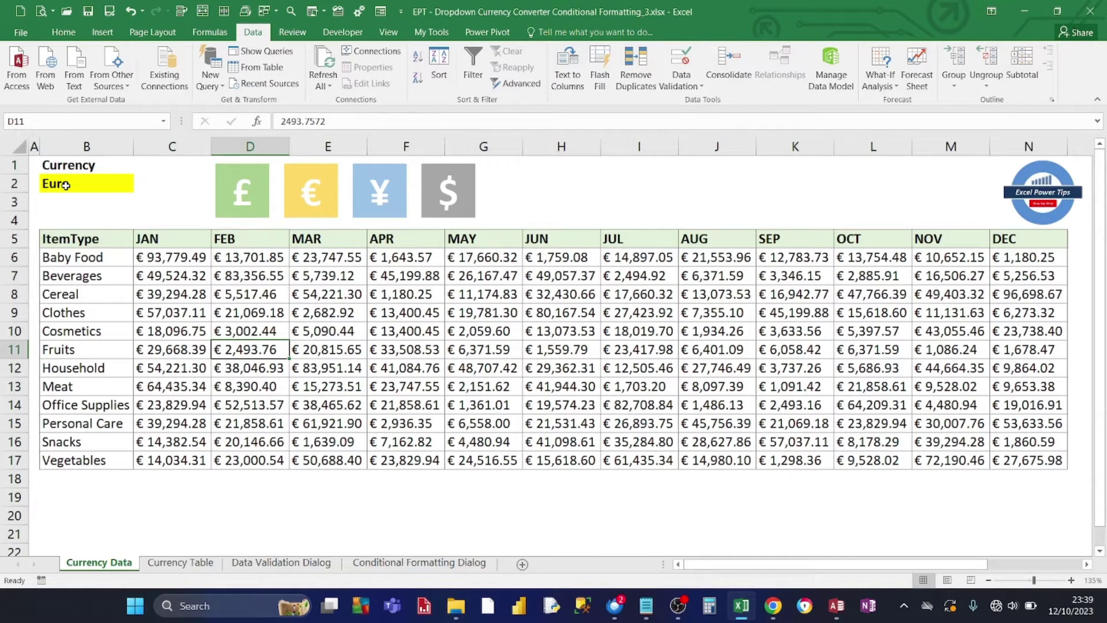
- Test the B2 currency dropdown by picking UK Pound, then Japan Yen, keeping Euro
left_click(65, 185)
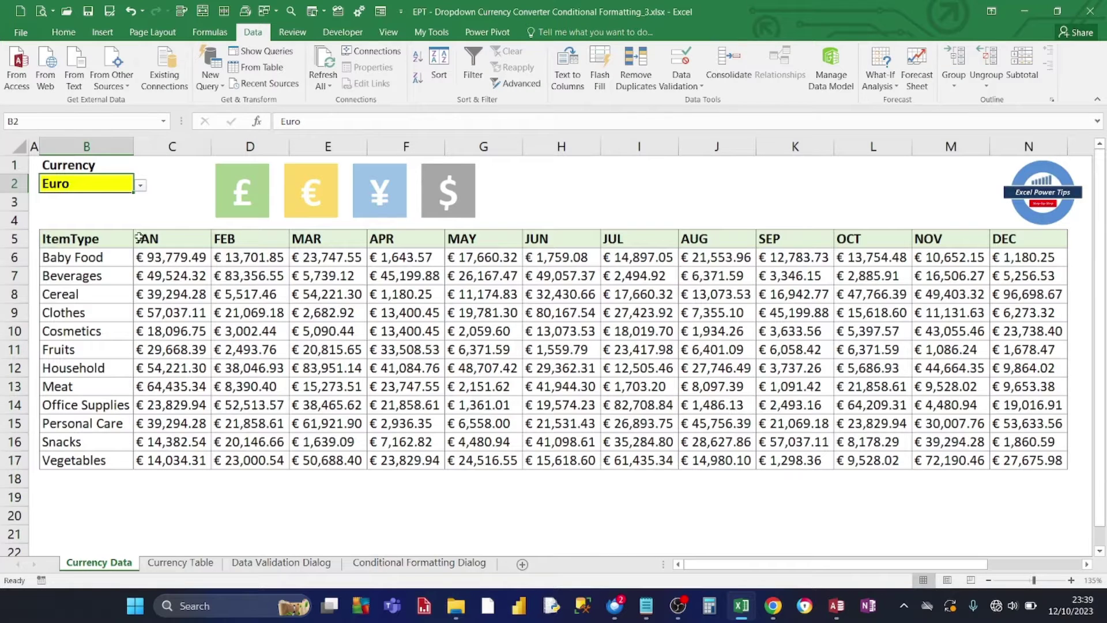
left_click(141, 185)
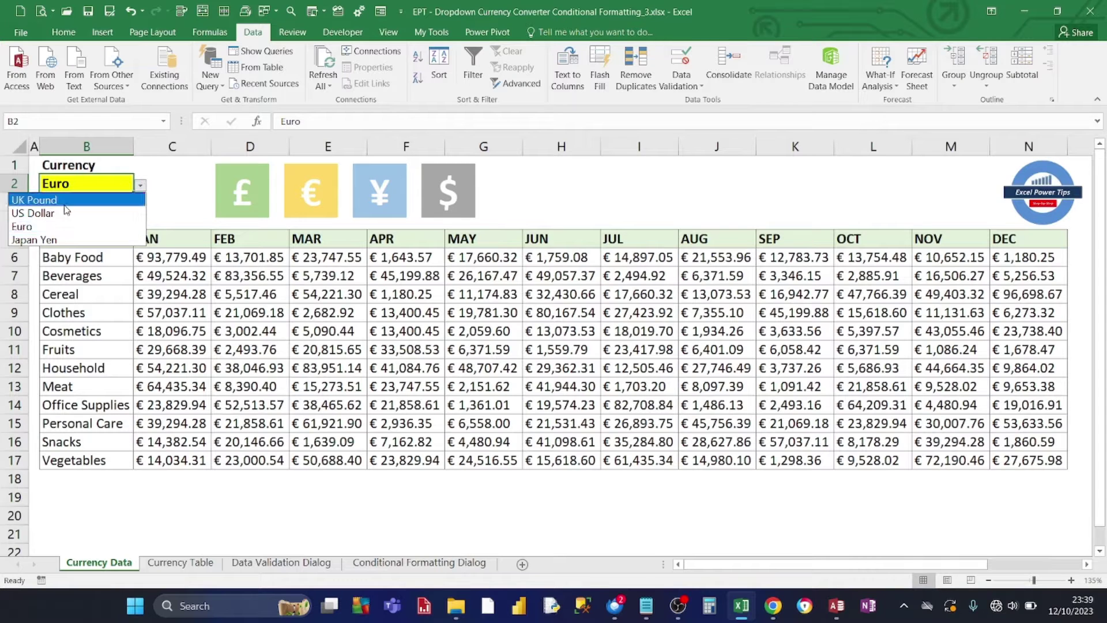
left_click(61, 200)
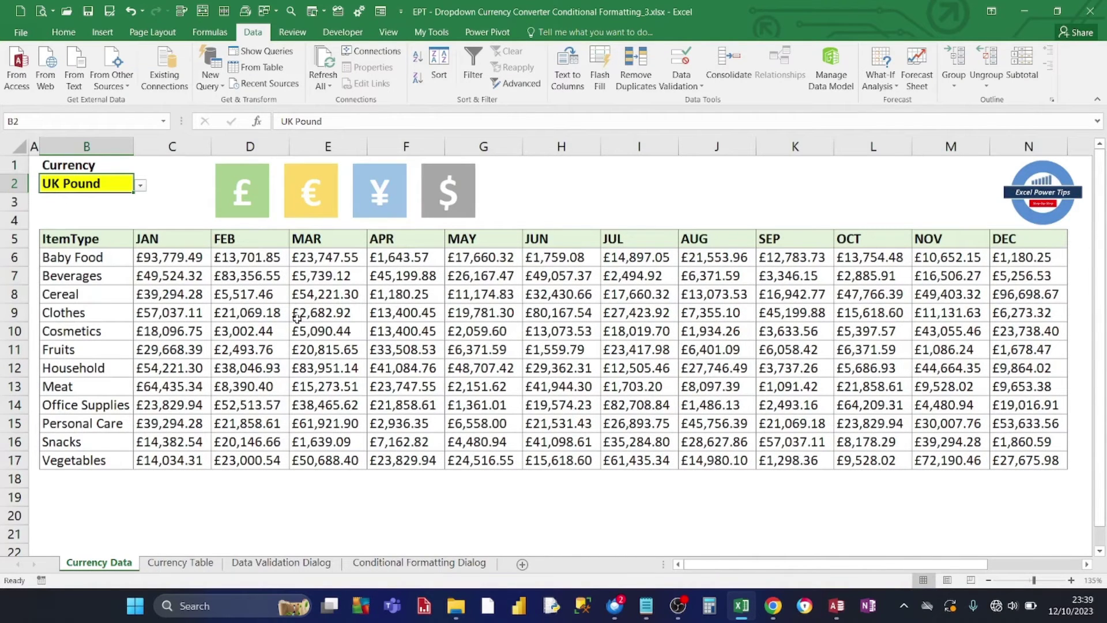
left_click(141, 188)
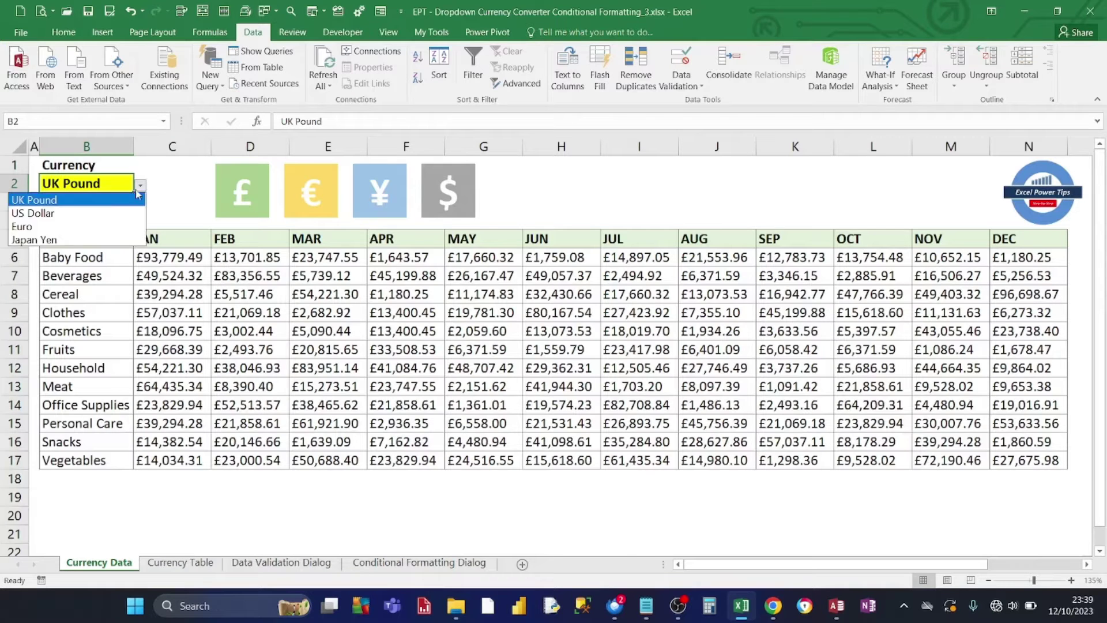
left_click(62, 241)
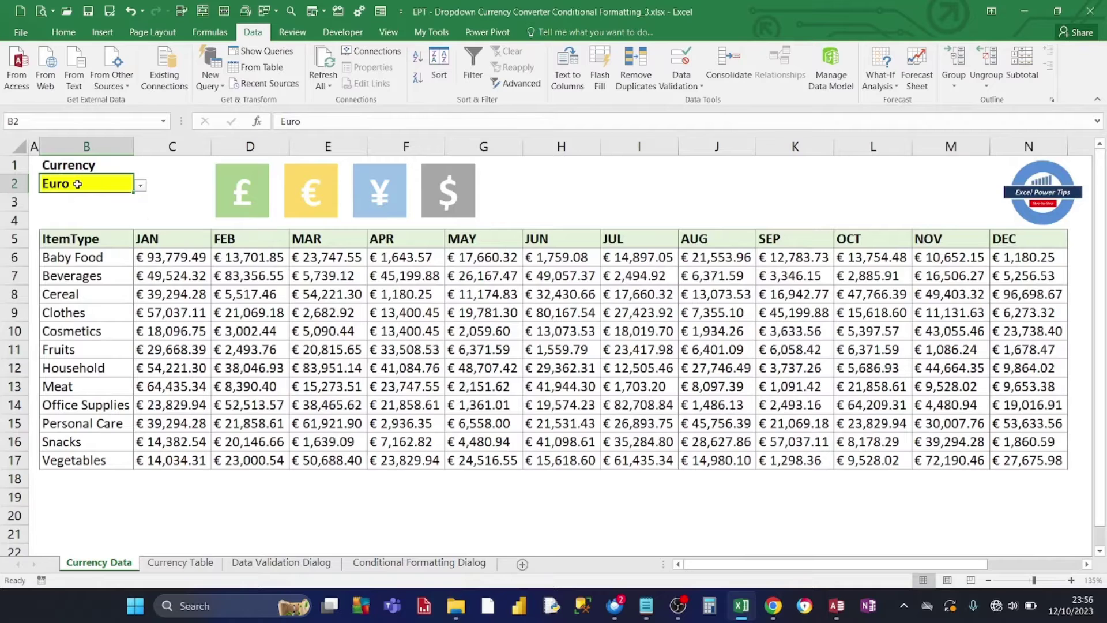
left_click(141, 186)
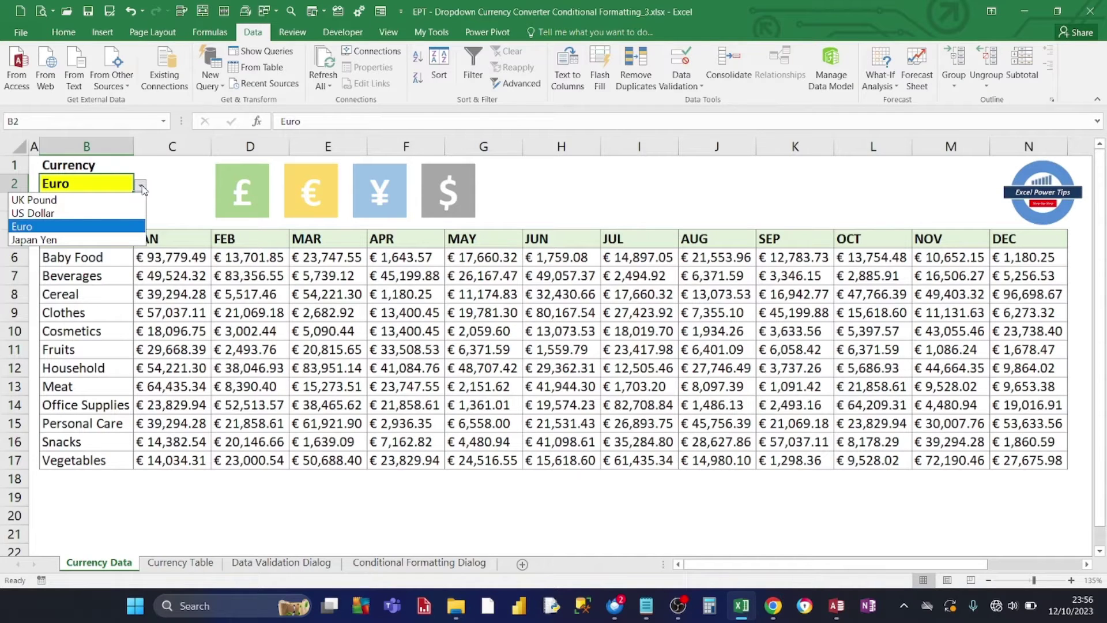
left_click(142, 187)
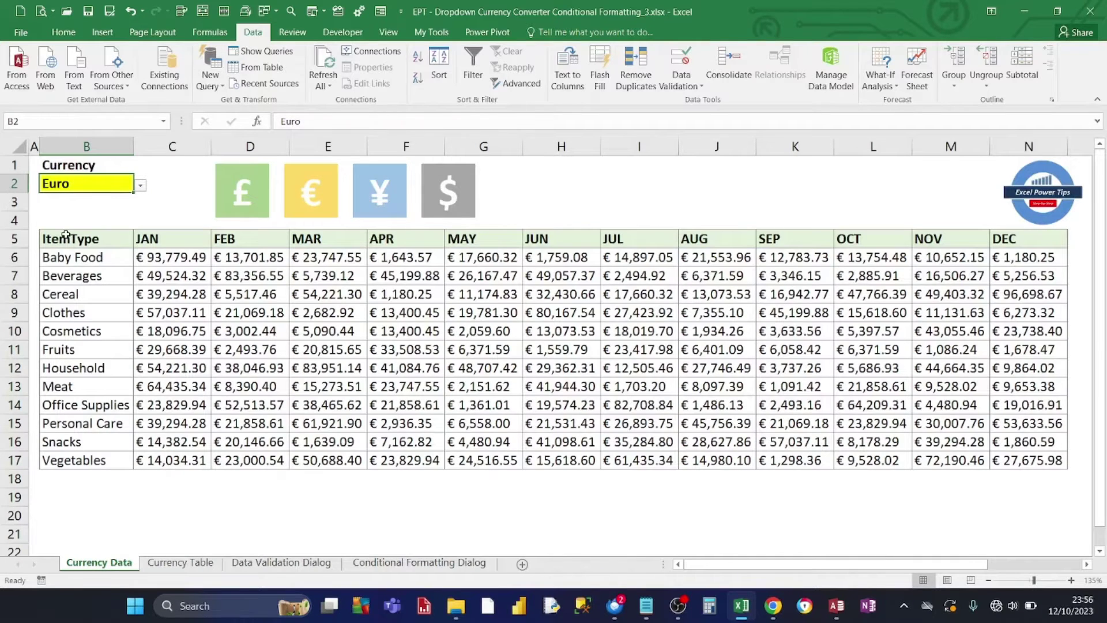
- Inspect the currency list table and its name on the Currency Table sheet
left_click(171, 566)
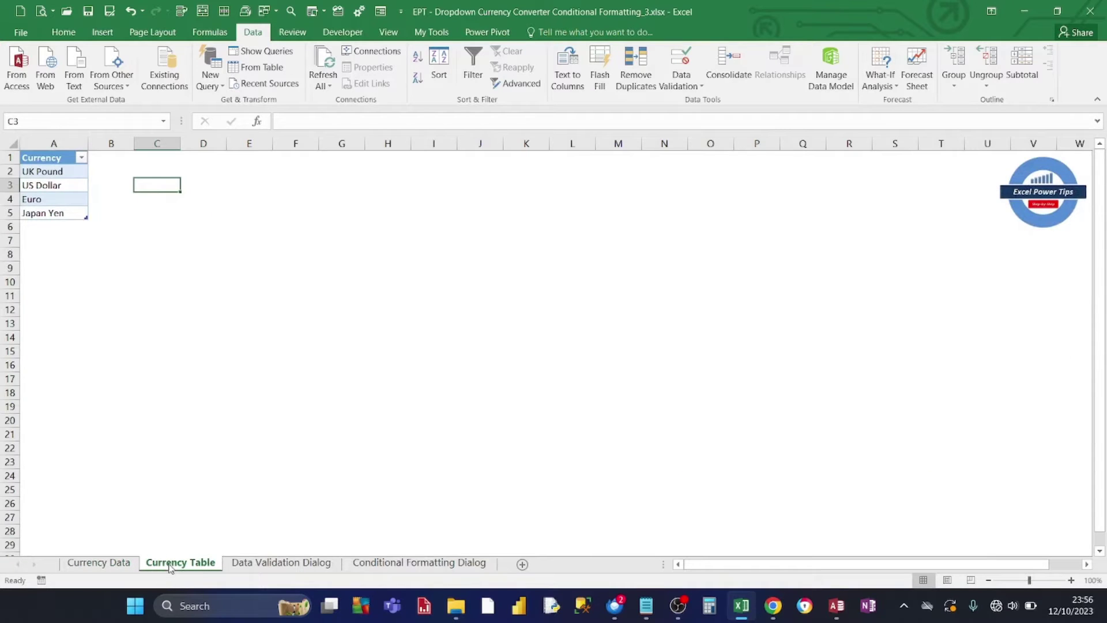
left_click(52, 173)
left_click(54, 211)
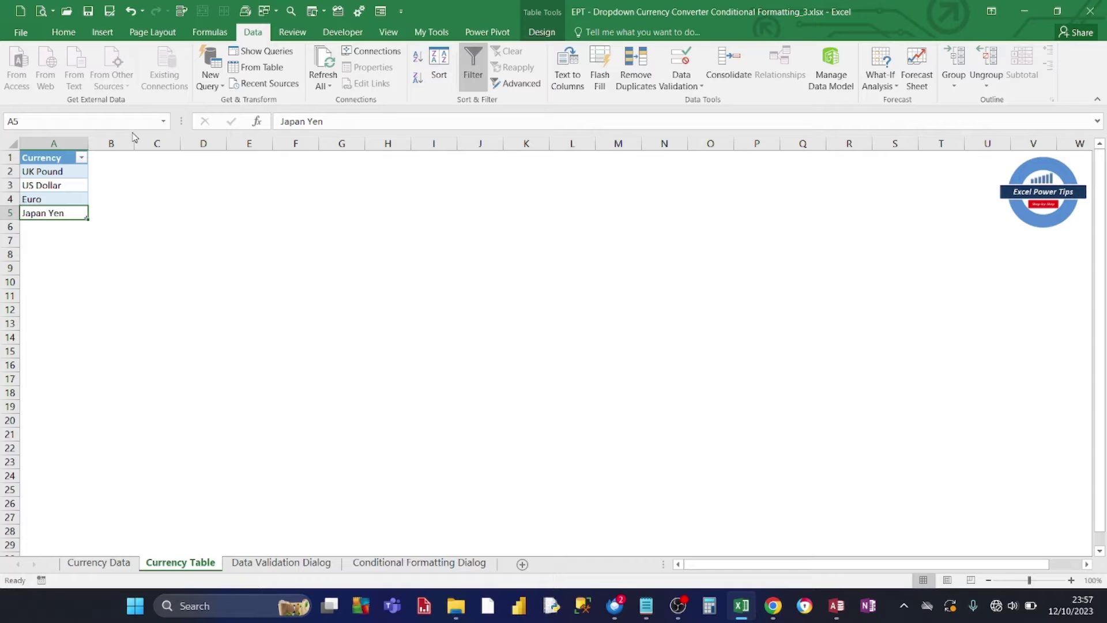
left_click(104, 35)
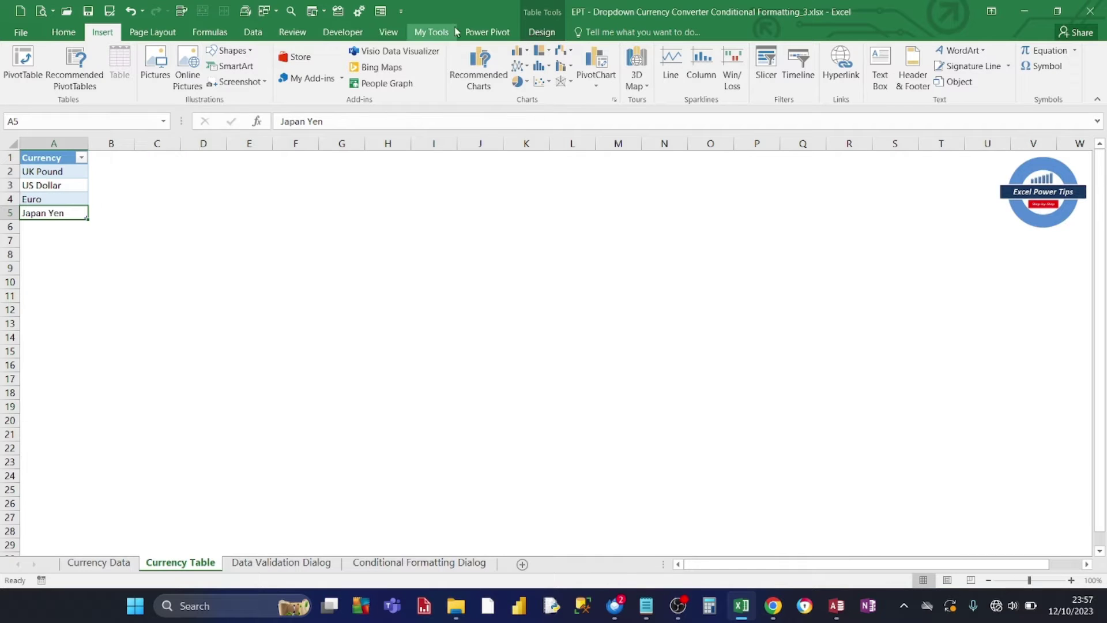
left_click(542, 33)
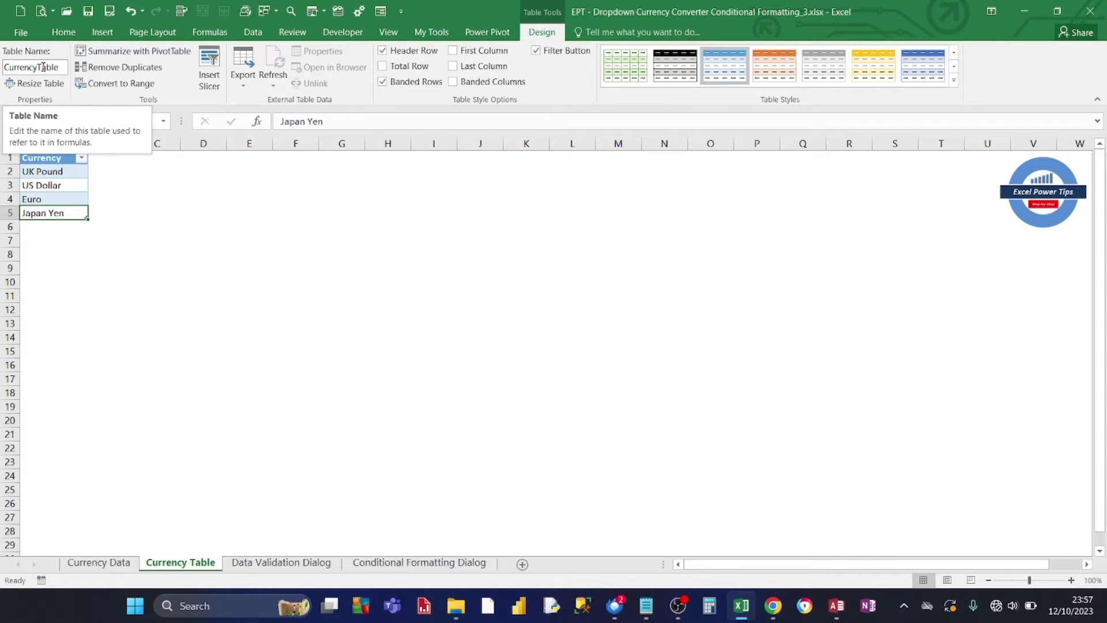
left_click(187, 242)
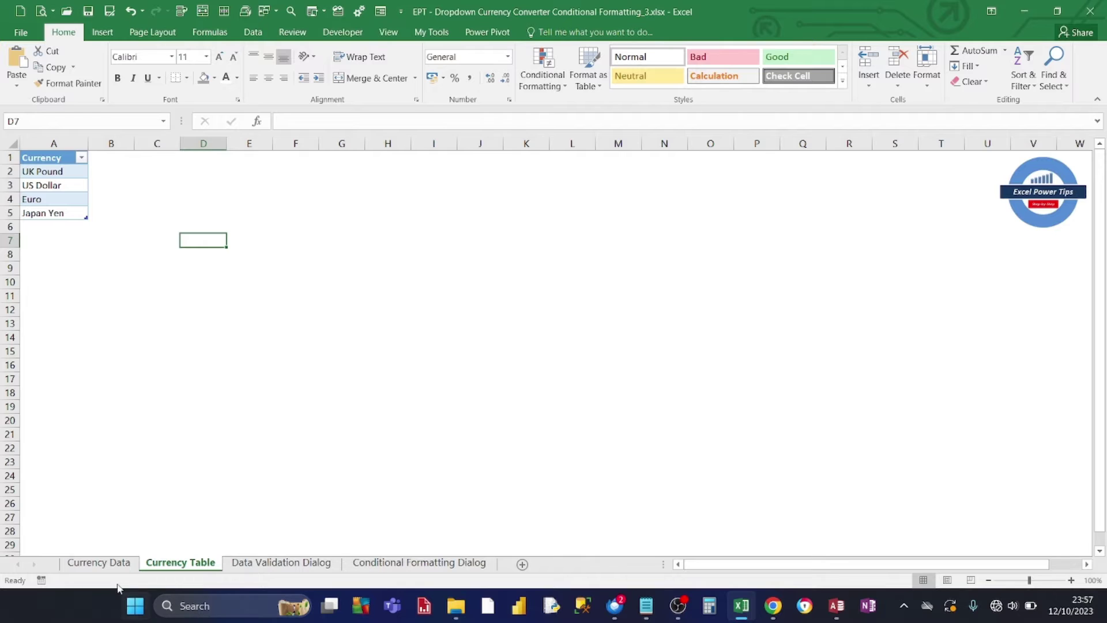
left_click(117, 564)
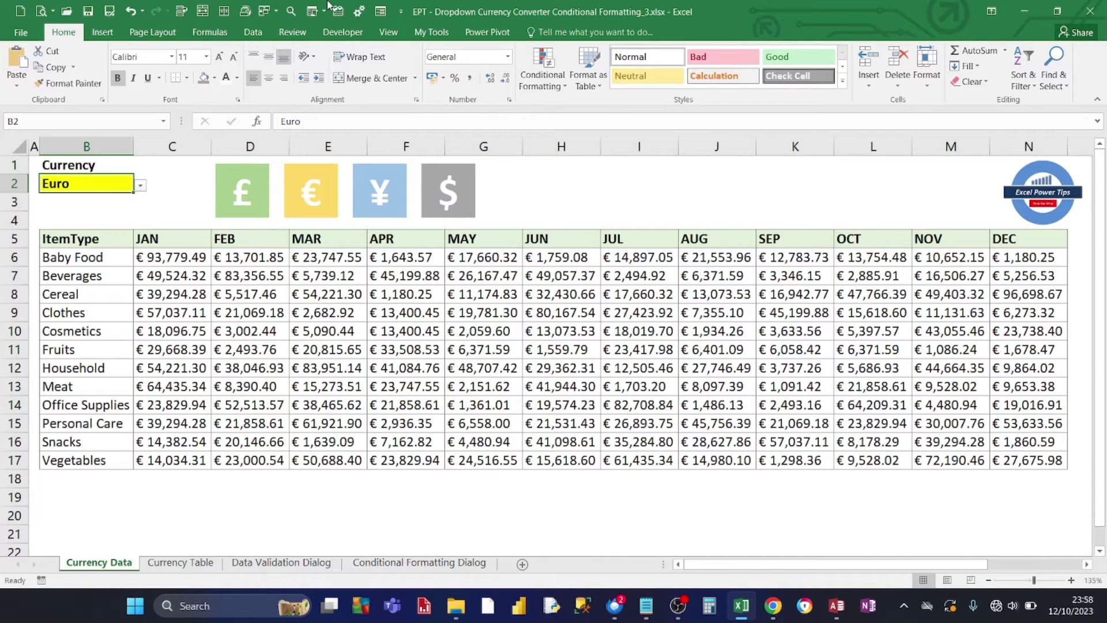
- Review B2's data validation source INDIRECT("CurrencyTable"), accept it unchanged and recheck the dropdown
left_click(261, 34)
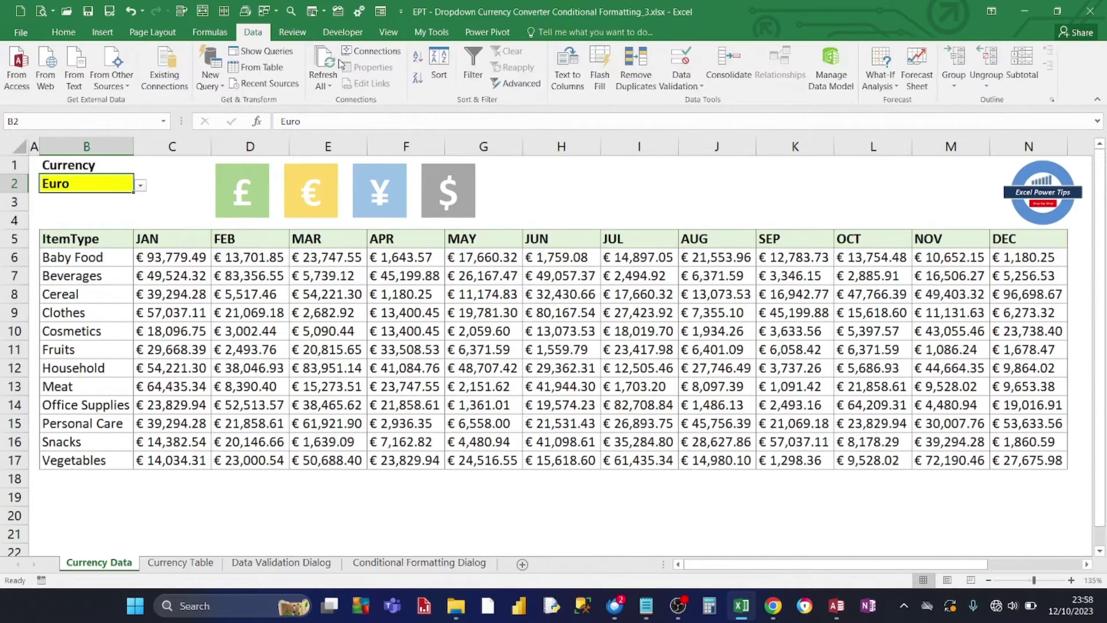
left_click(700, 89)
left_click(711, 101)
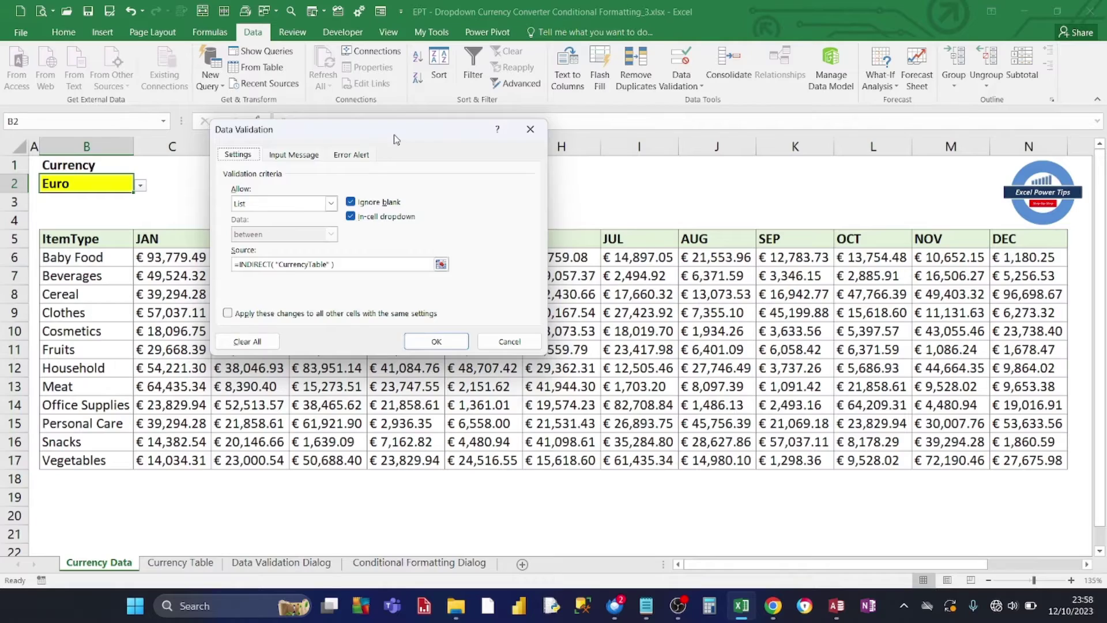
left_click_drag(393, 134, 457, 133)
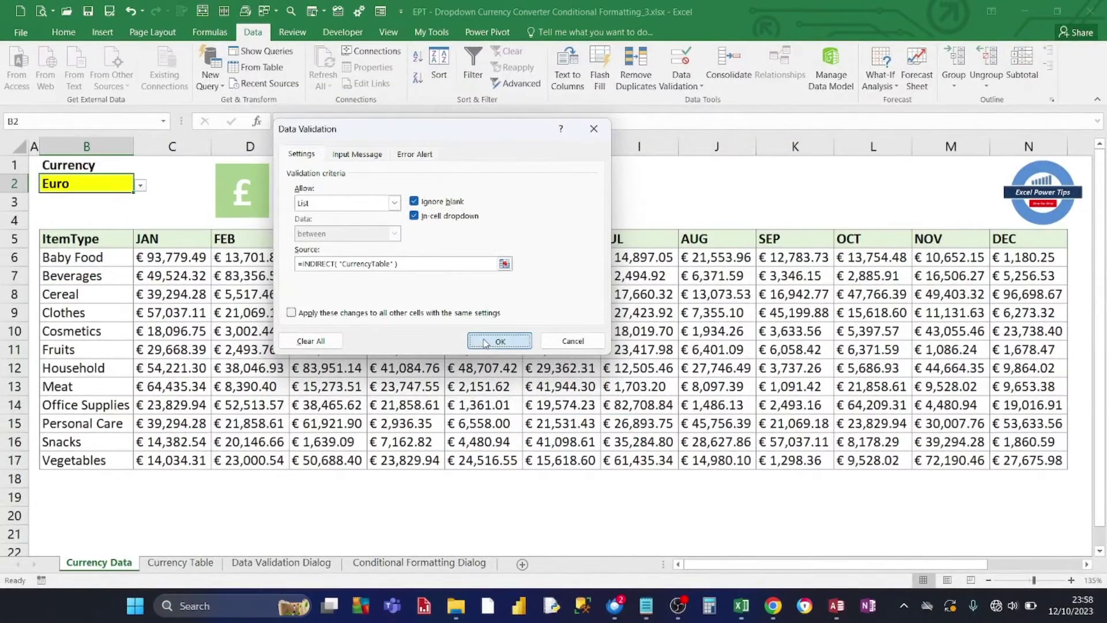
left_click(483, 339)
left_click(140, 185)
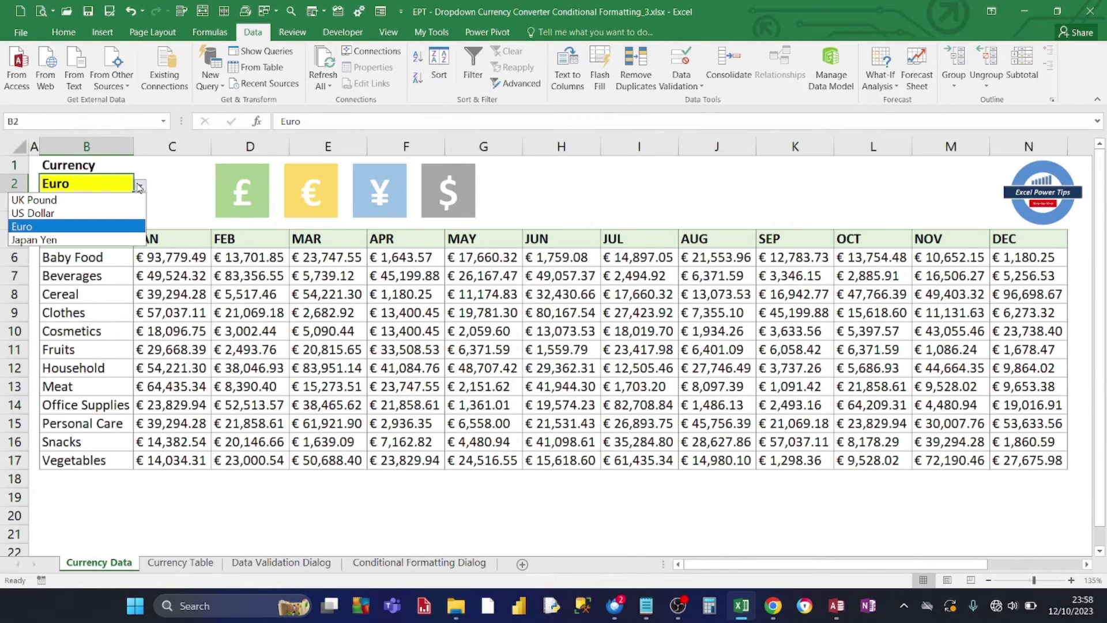
left_click(140, 185)
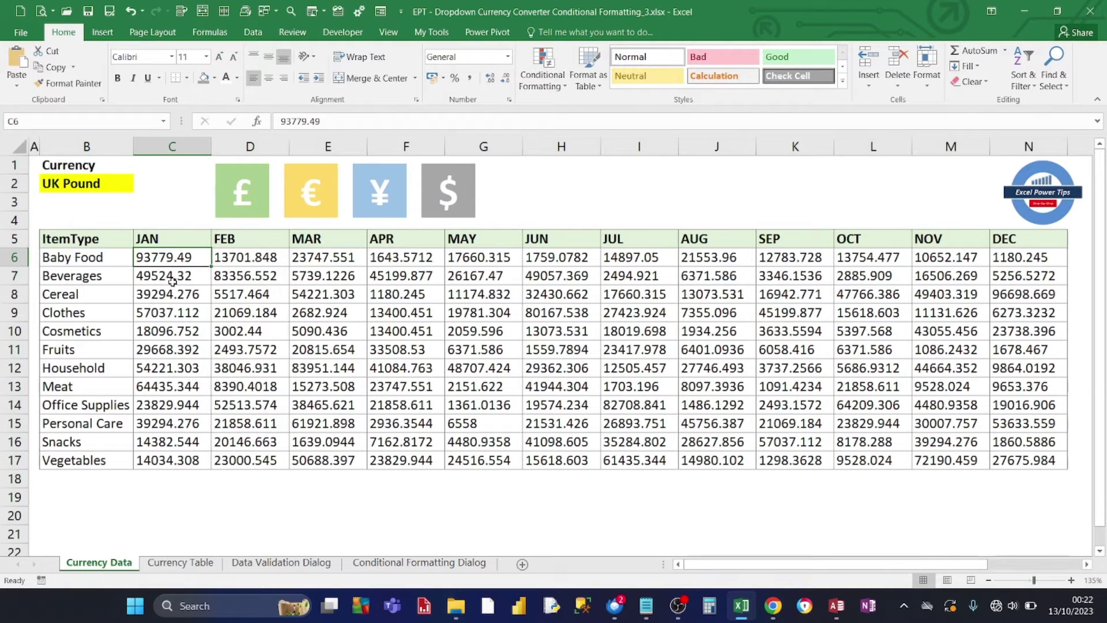
- Select the sales values starting at C6 and begin a new conditional formatting rule
left_click(67, 185)
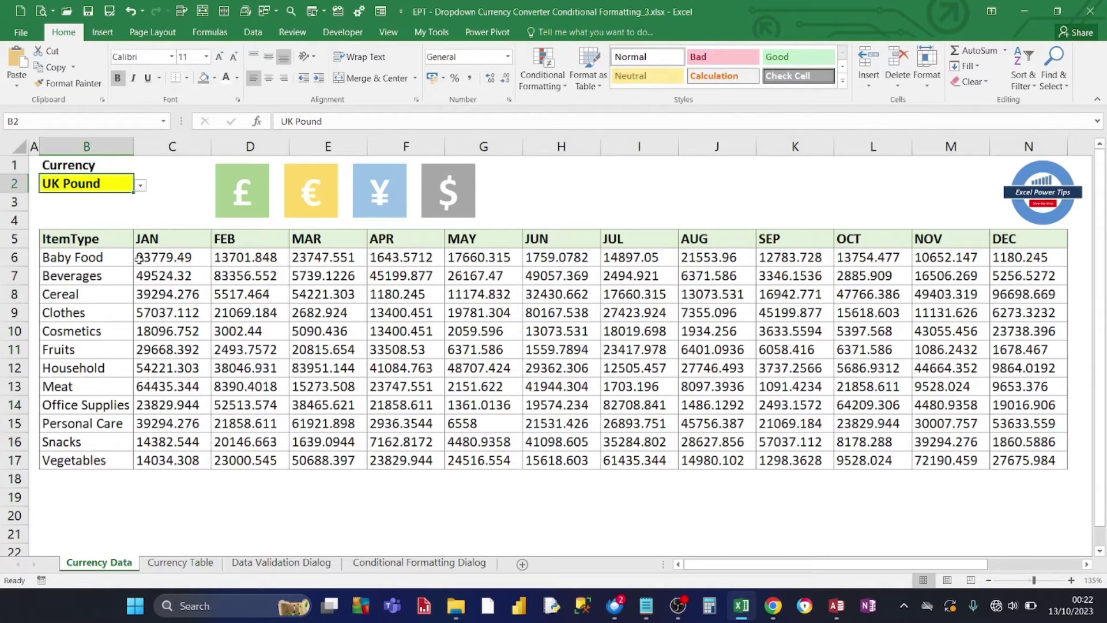
left_click(169, 257)
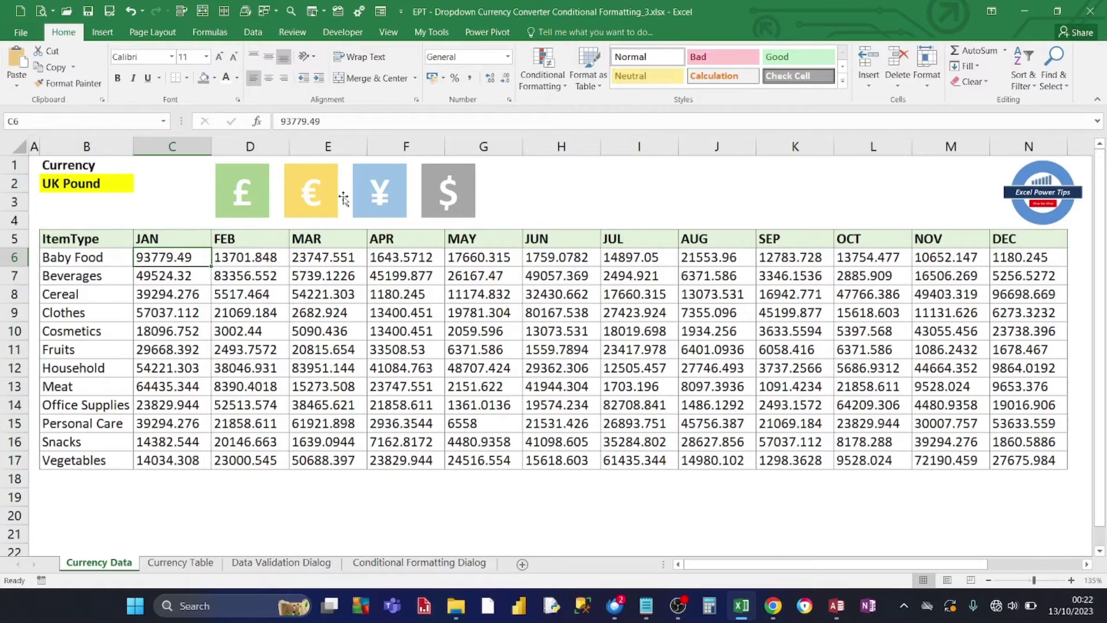
left_click(557, 90)
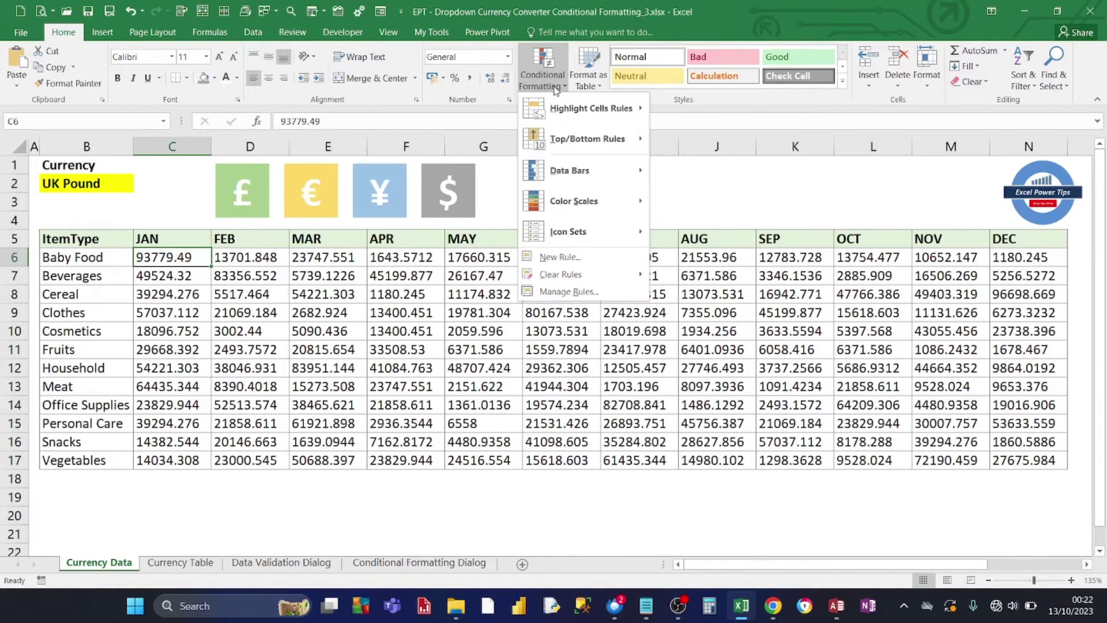
left_click(577, 256)
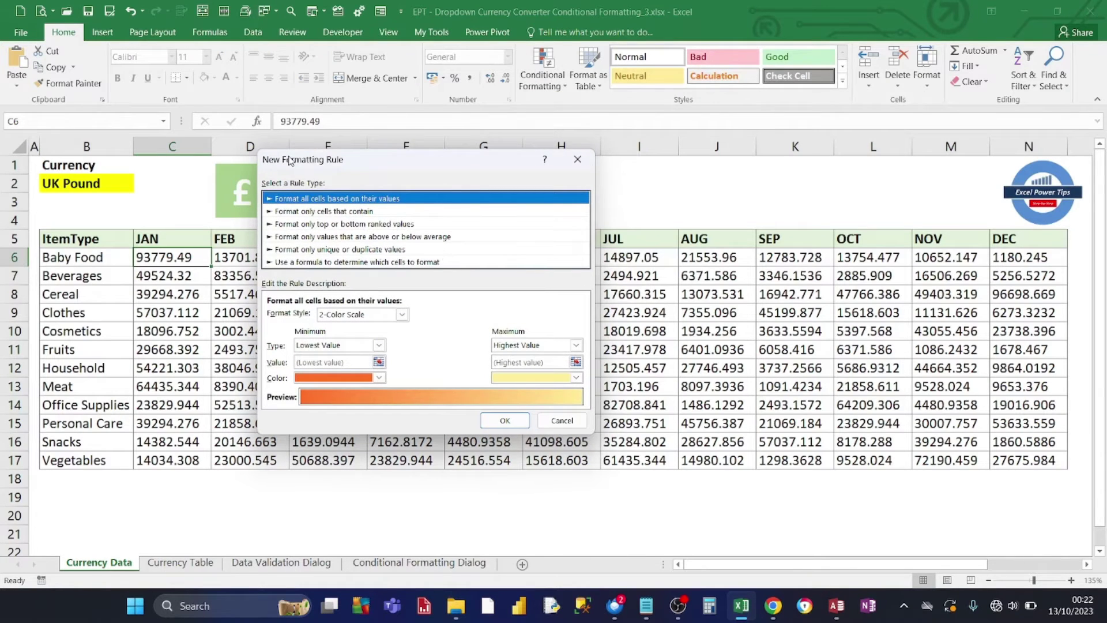
- Choose a formula-based rule and enter the formula =$B$2="UK Pound"
left_click(293, 262)
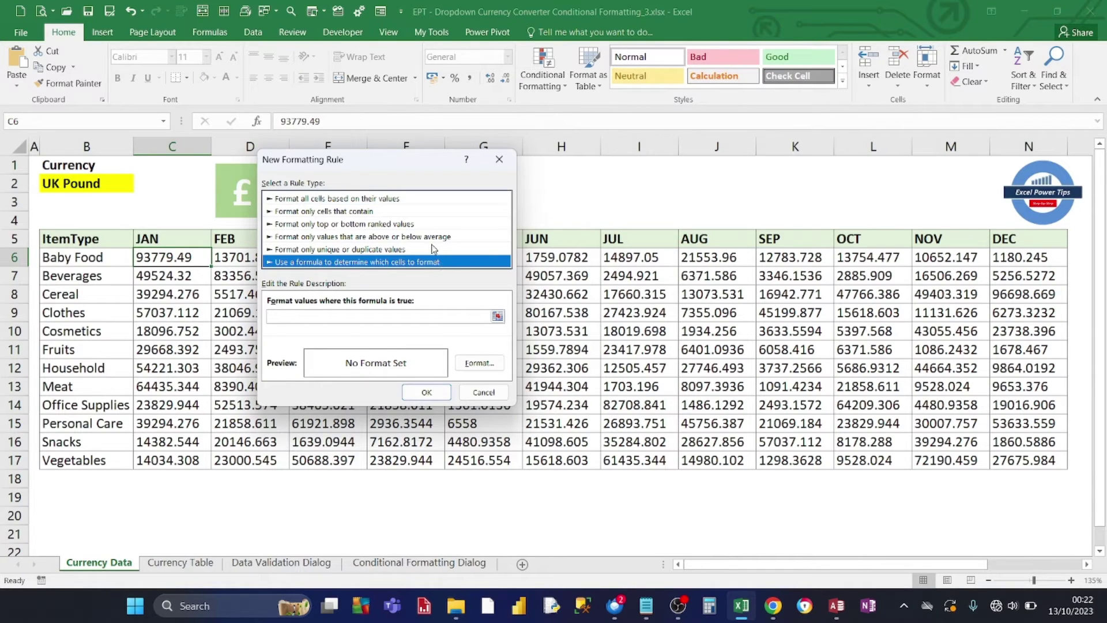
left_click(291, 316)
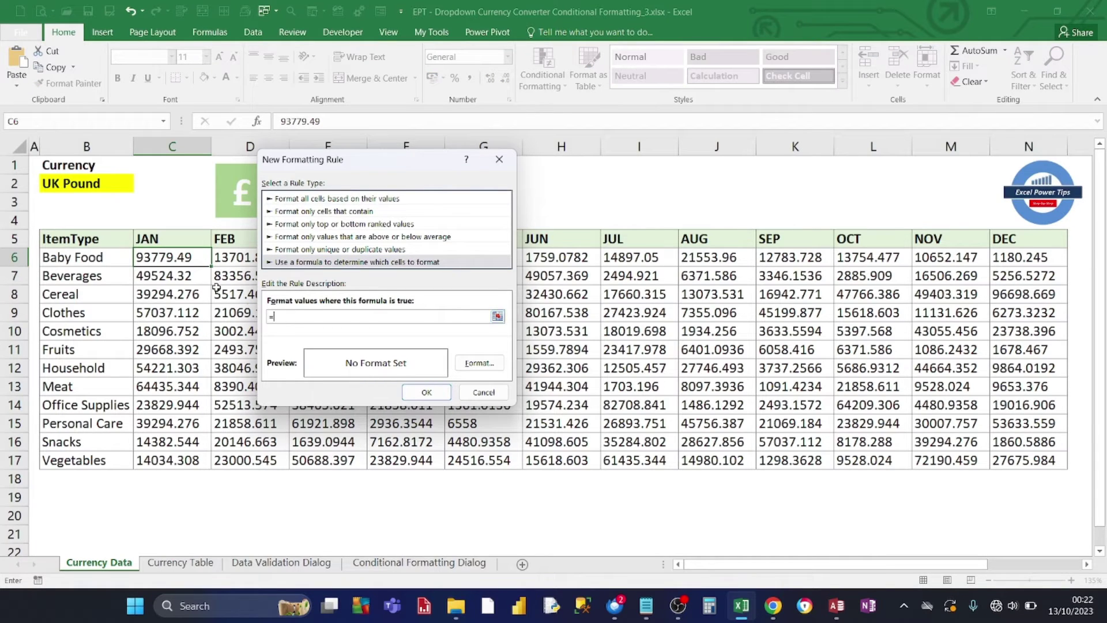
left_click(81, 185)
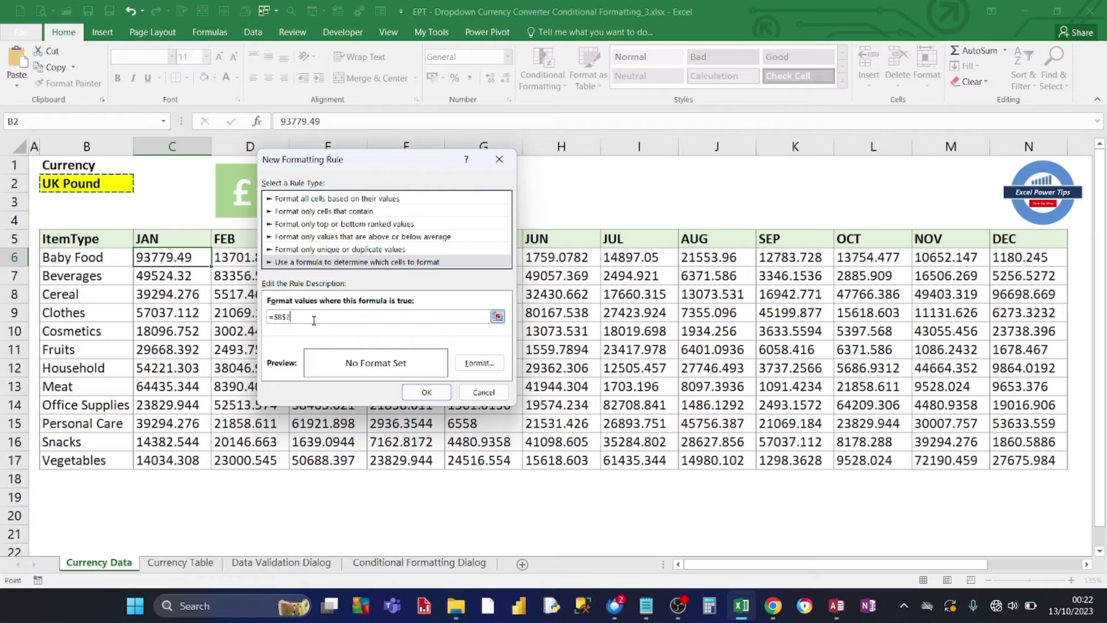
type("=\"UK Pound")
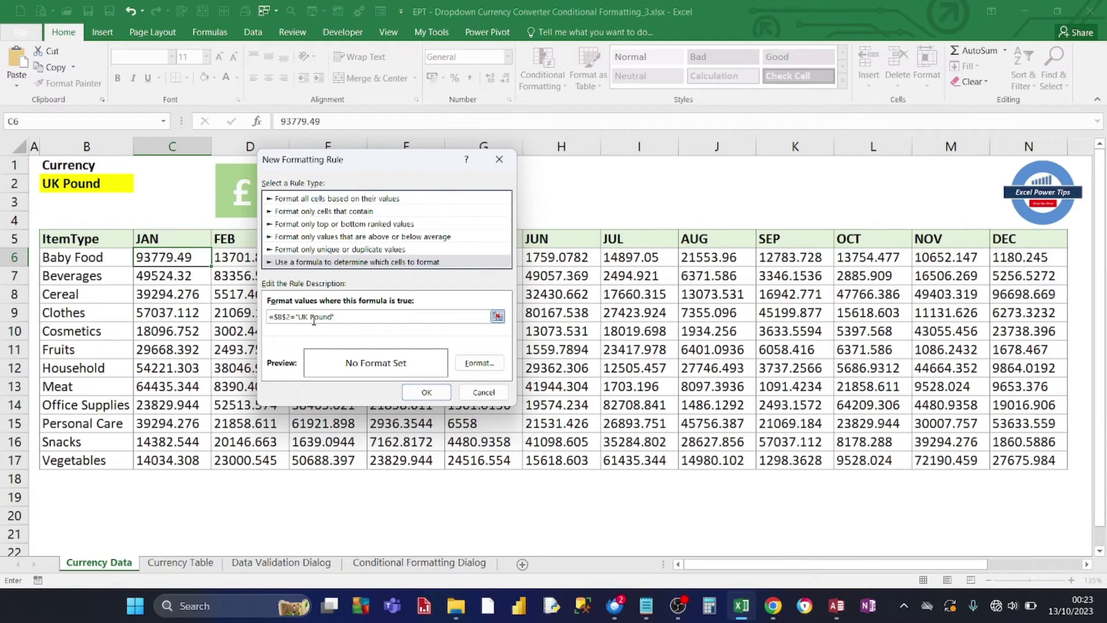
- Format matching cells as £ currency with two decimals and save the rule
left_click(479, 364)
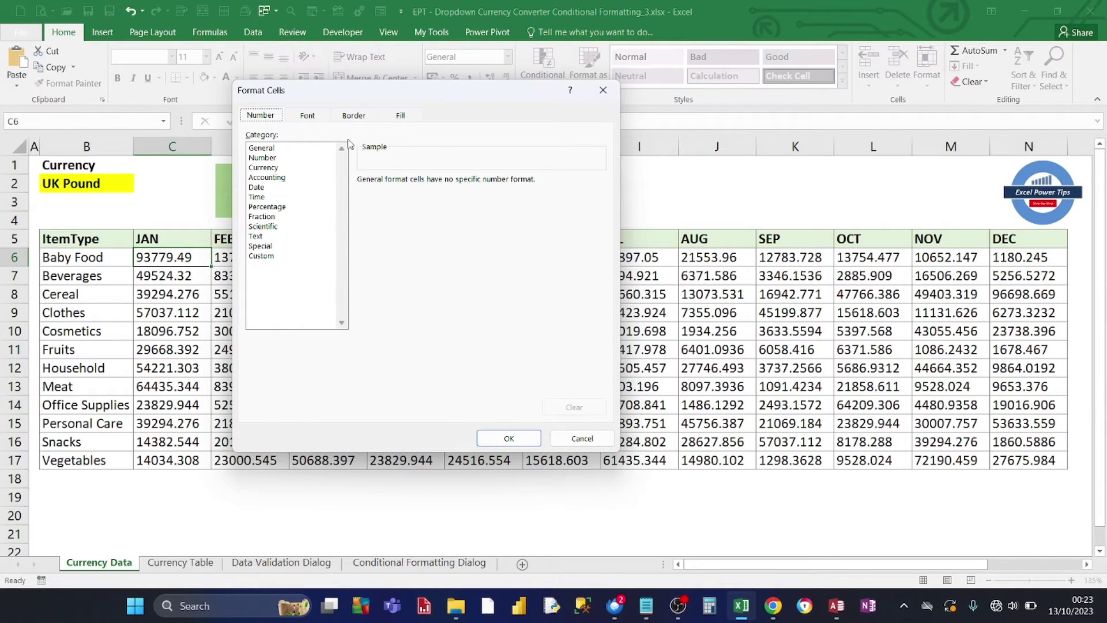
left_click(267, 170)
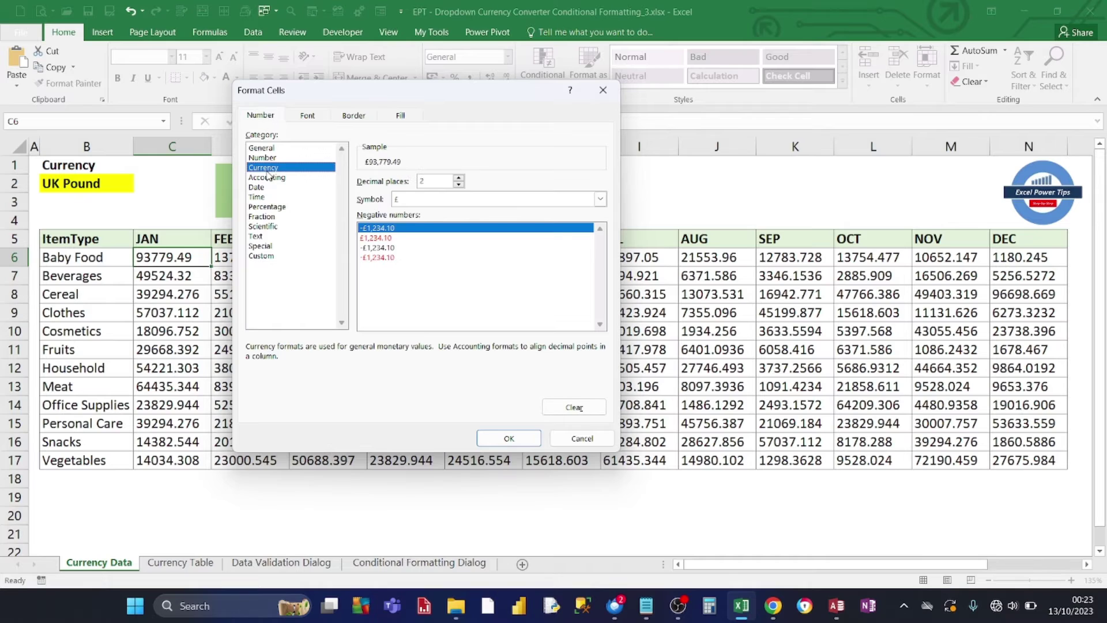
left_click(600, 199)
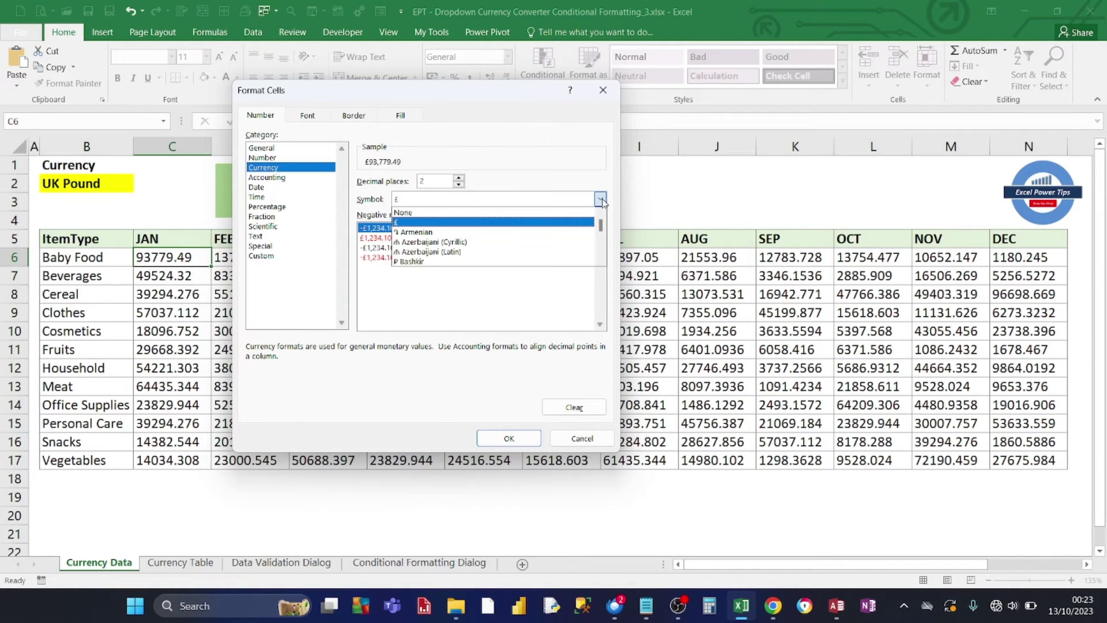
left_click(600, 200)
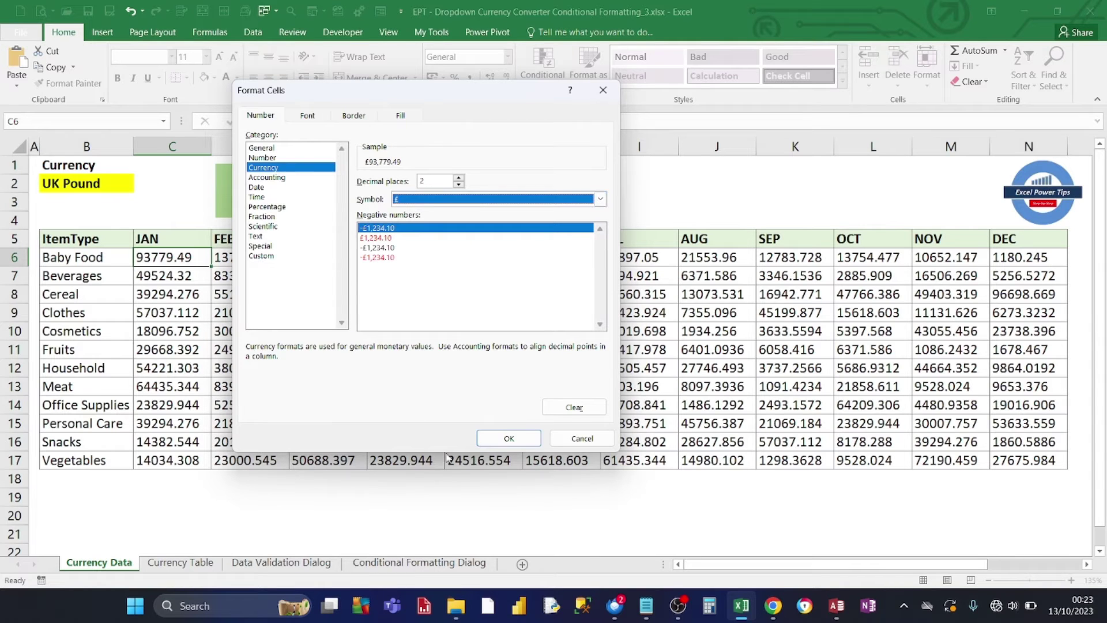
left_click(508, 442)
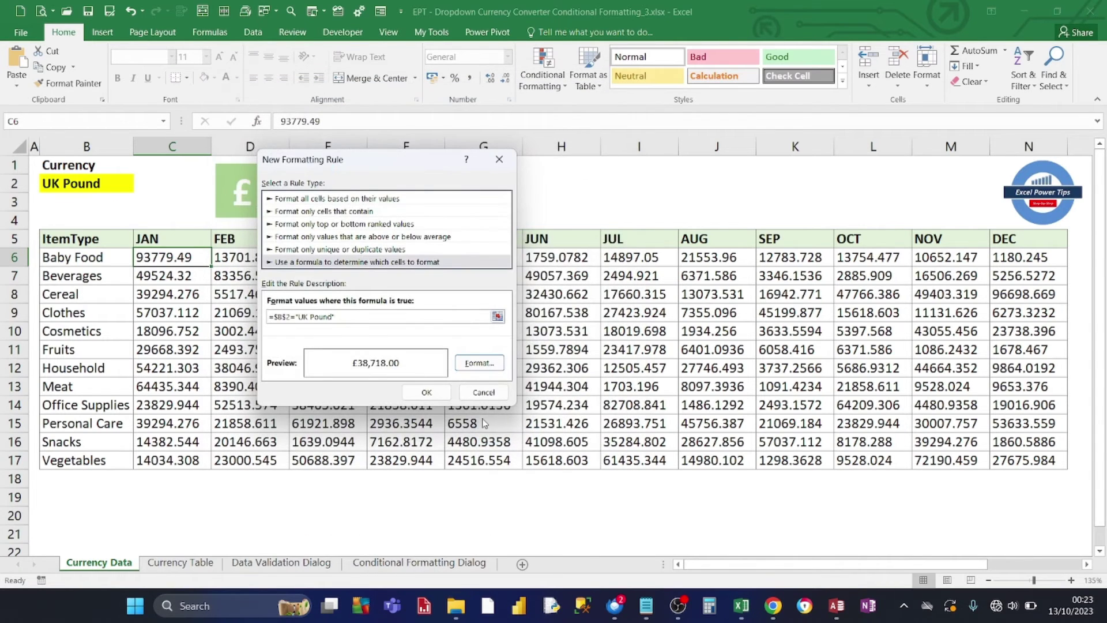
left_click(426, 392)
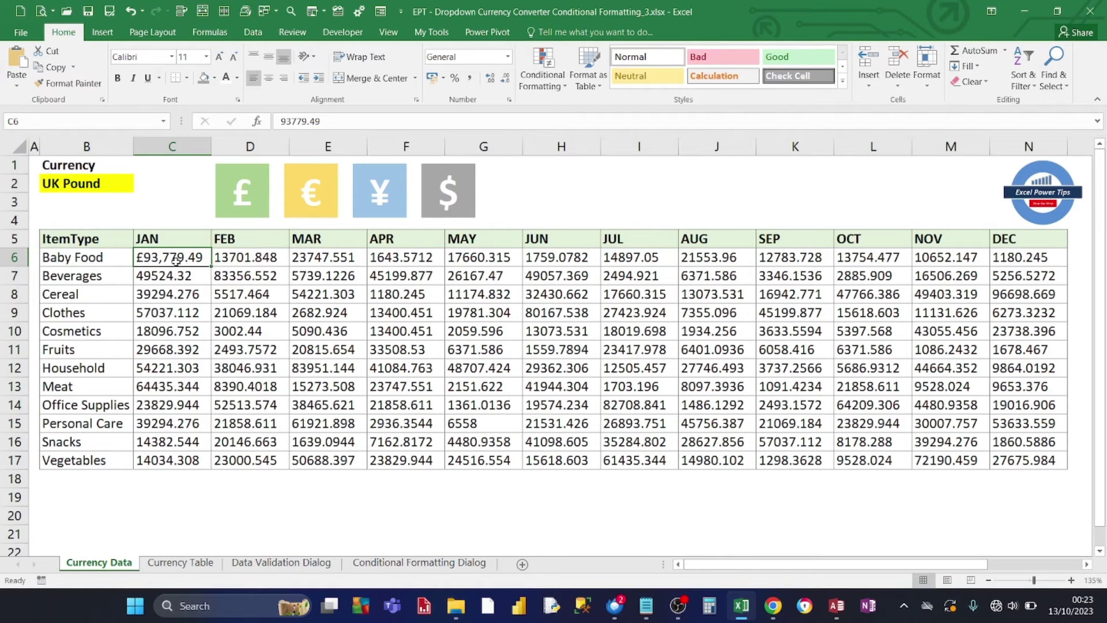
- Set the UK Pound rule's Applies to range to =$C$6:$N$17 and apply it
left_click(559, 91)
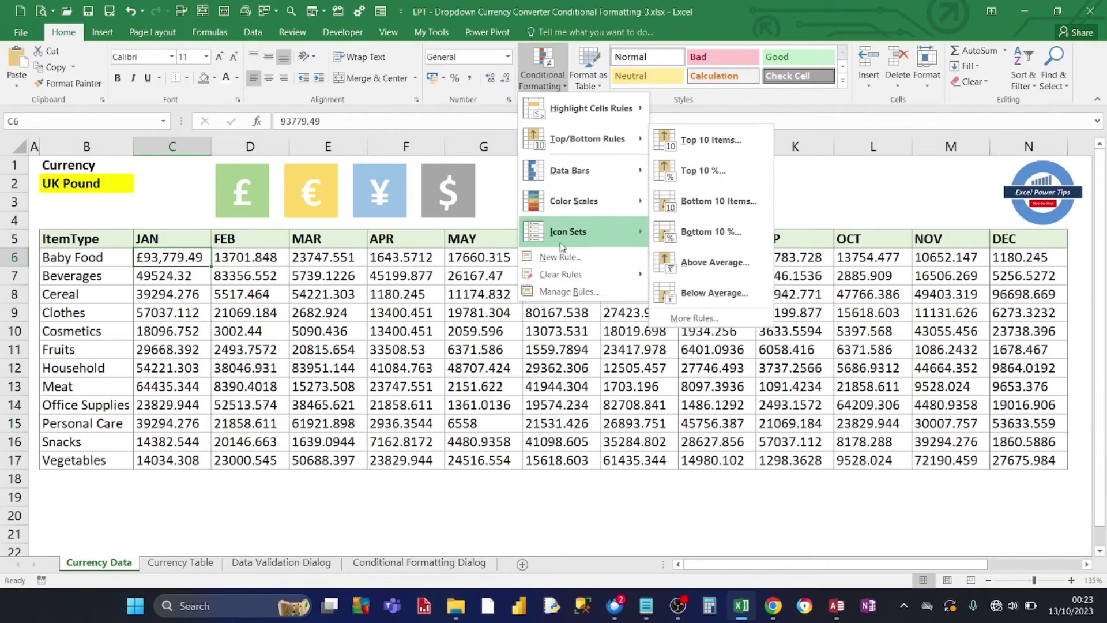
left_click(564, 298)
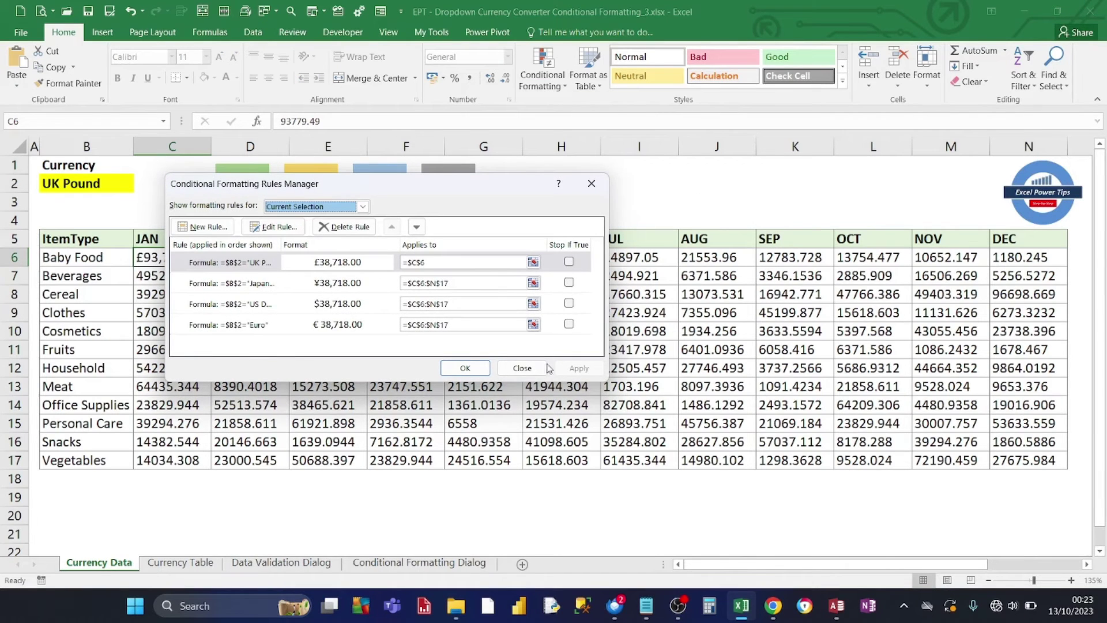
left_click_drag(402, 188, 439, 279)
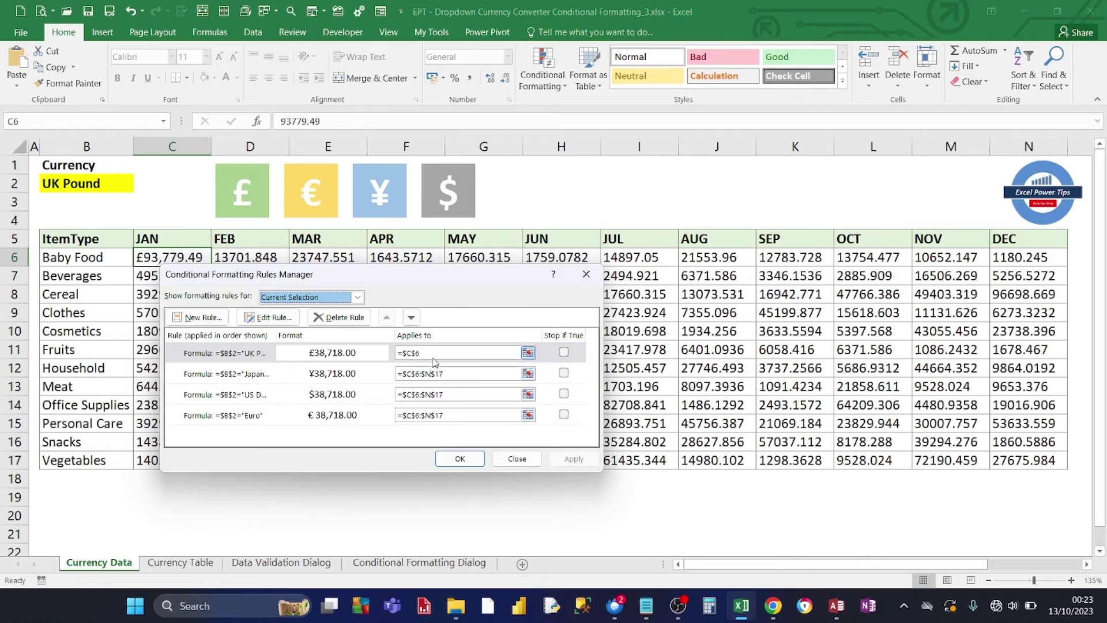
left_click(528, 353)
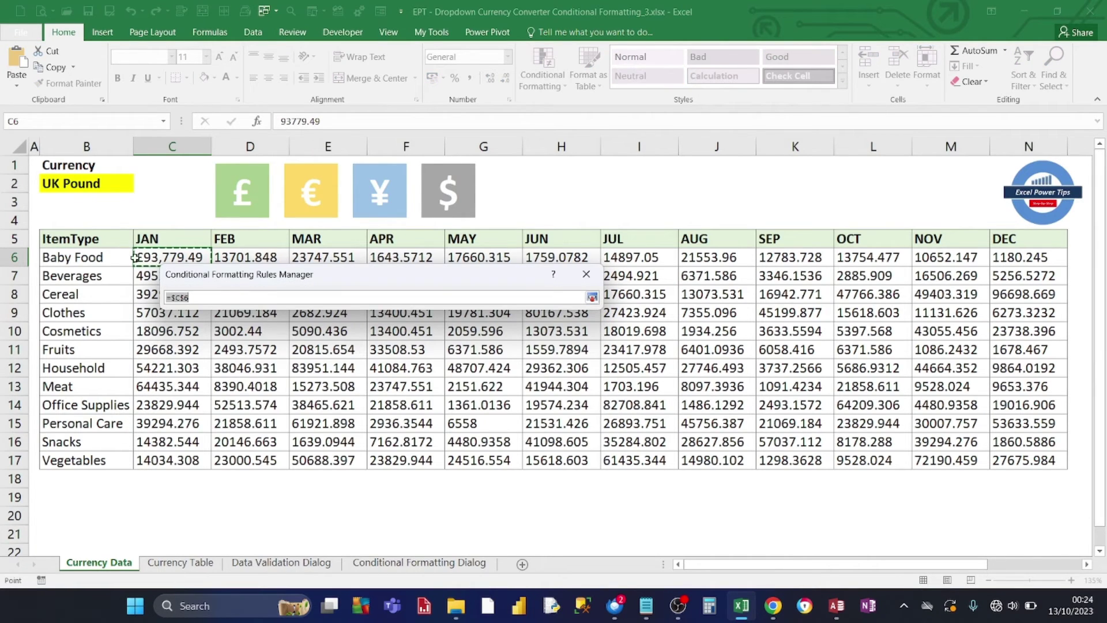
left_click_drag(141, 256, 1032, 461)
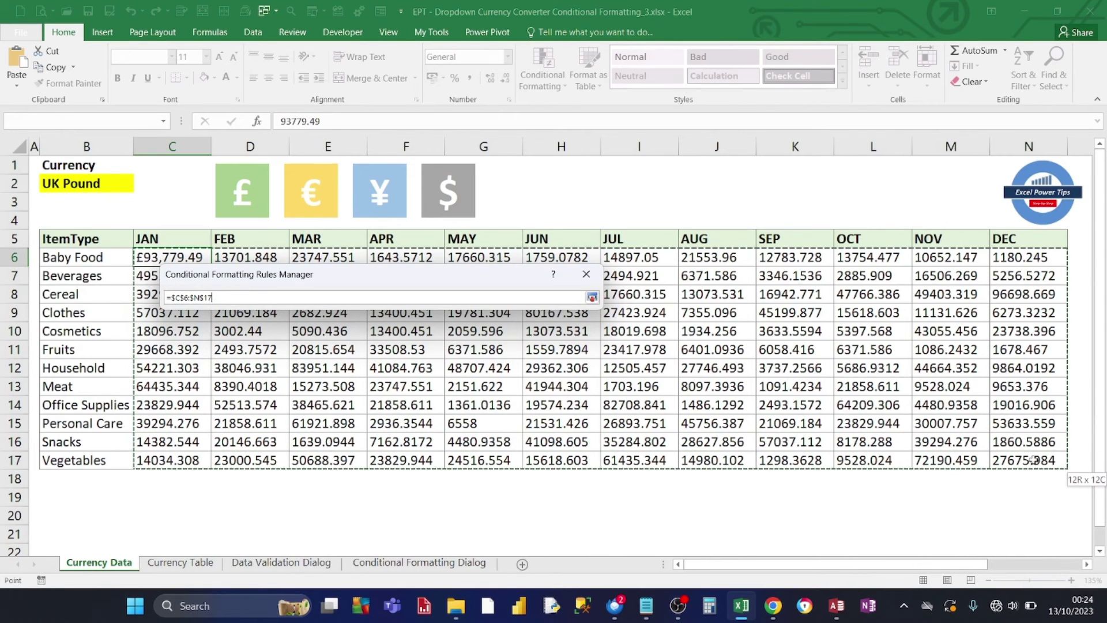
left_click(592, 298)
left_click(575, 460)
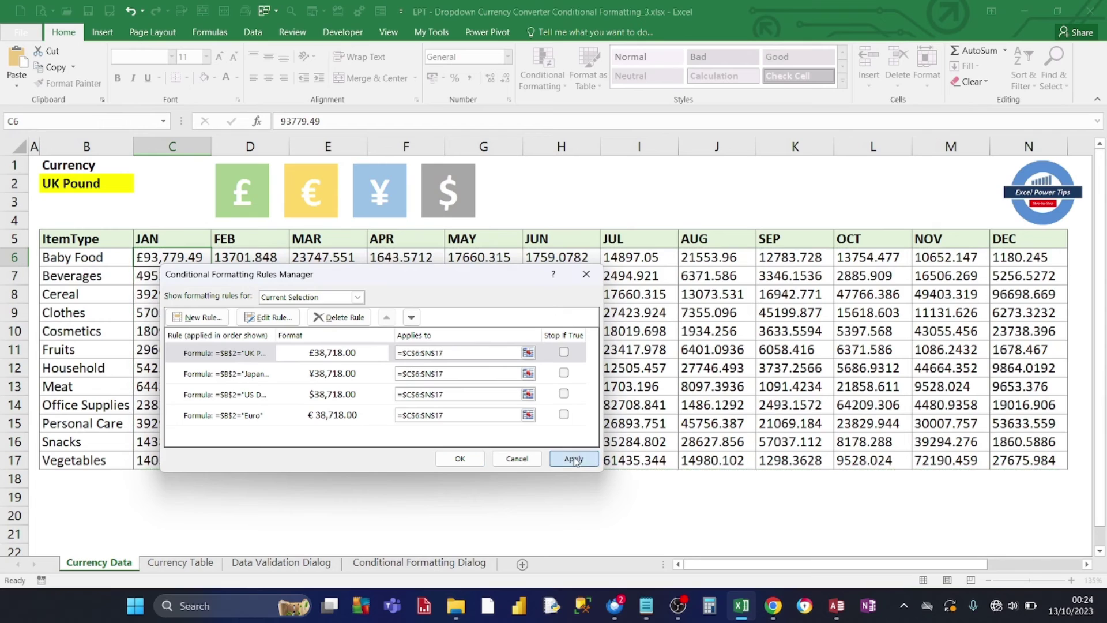
left_click(460, 459)
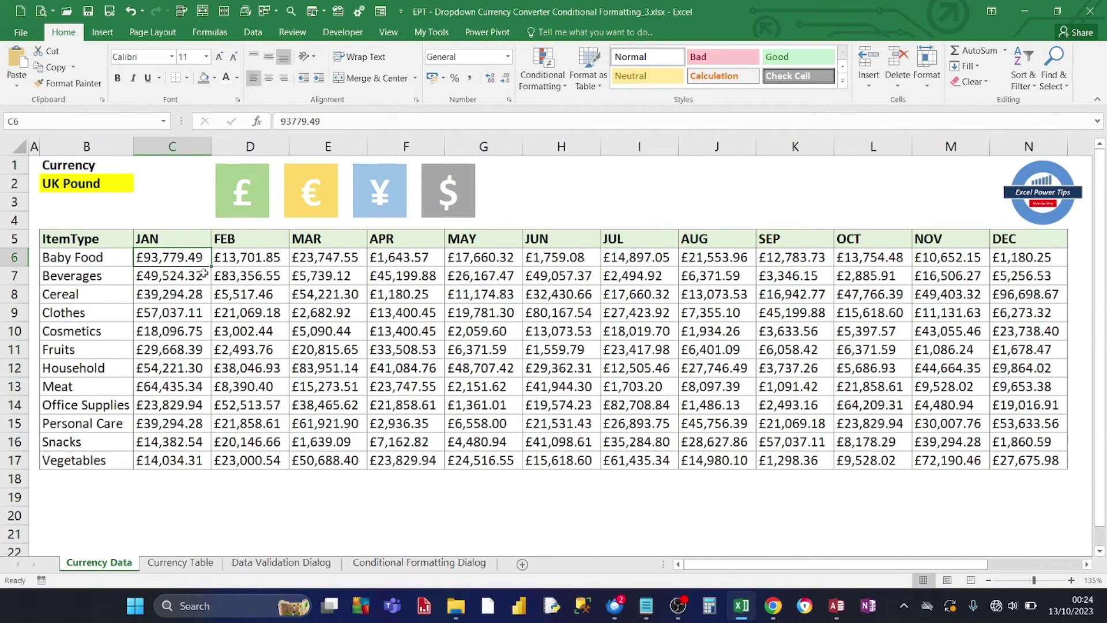
- Edit the Japan Yen rule to format values as ¥ Japanese currency with two decimals
left_click(541, 84)
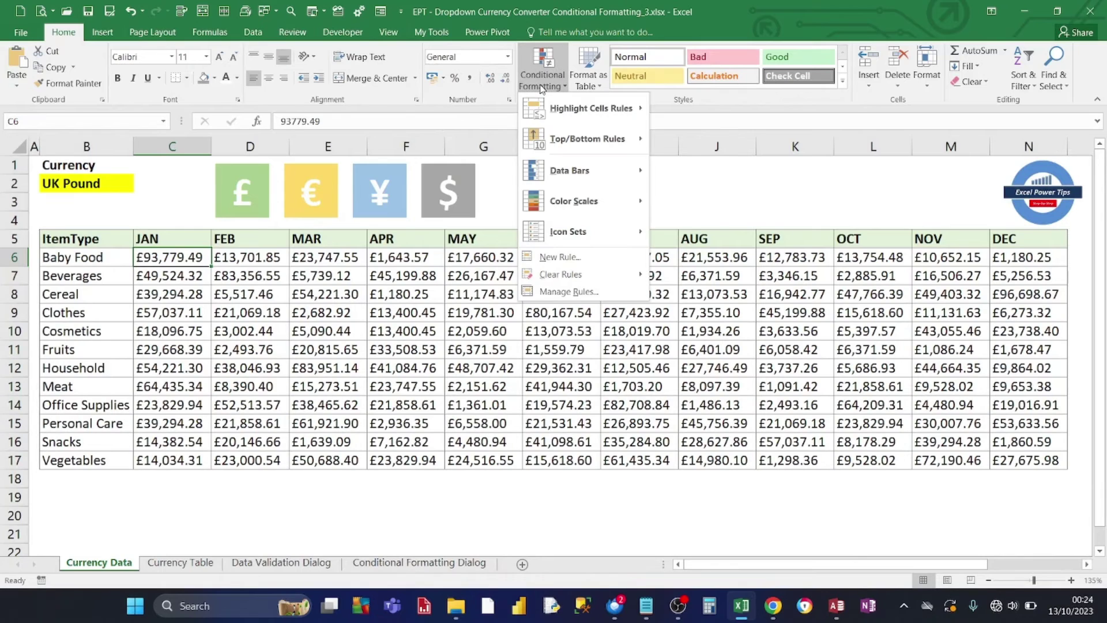
left_click(570, 291)
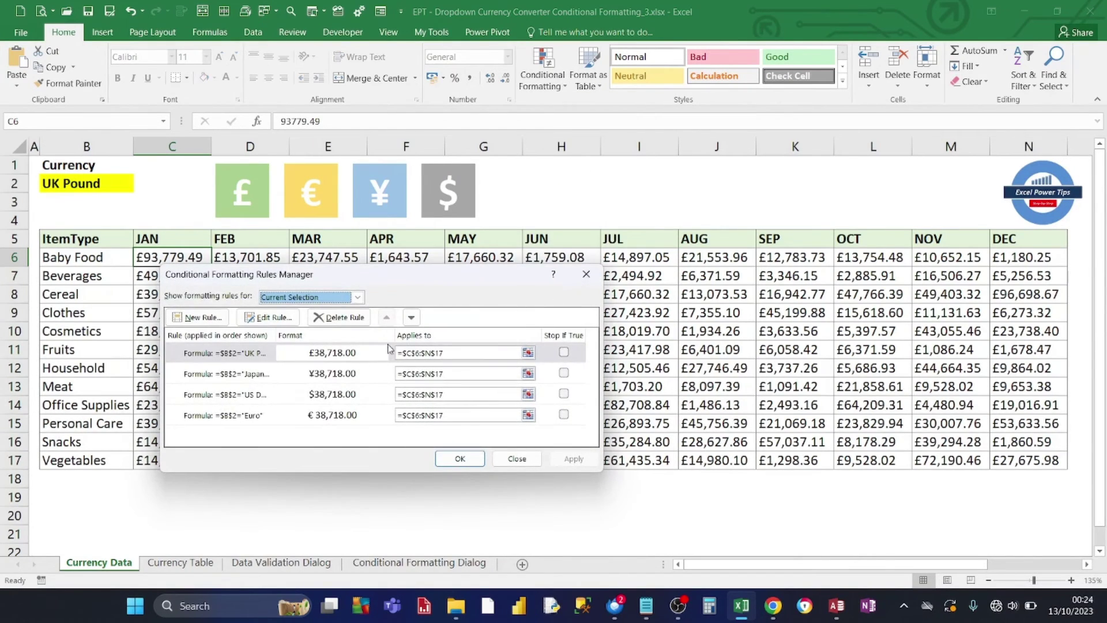
left_click(260, 379)
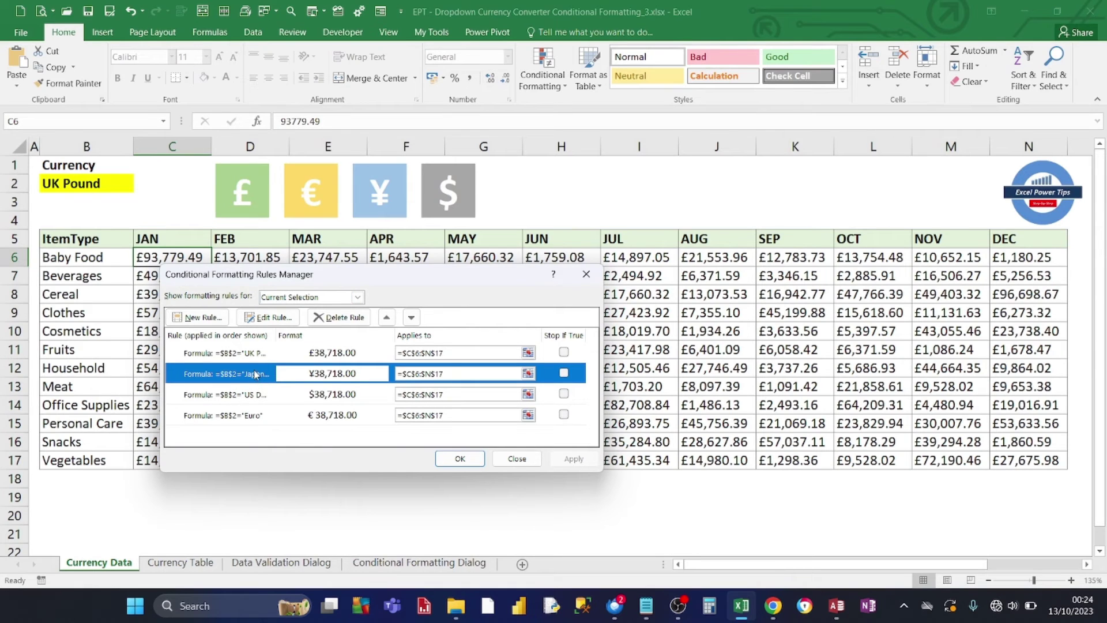
left_click(266, 318)
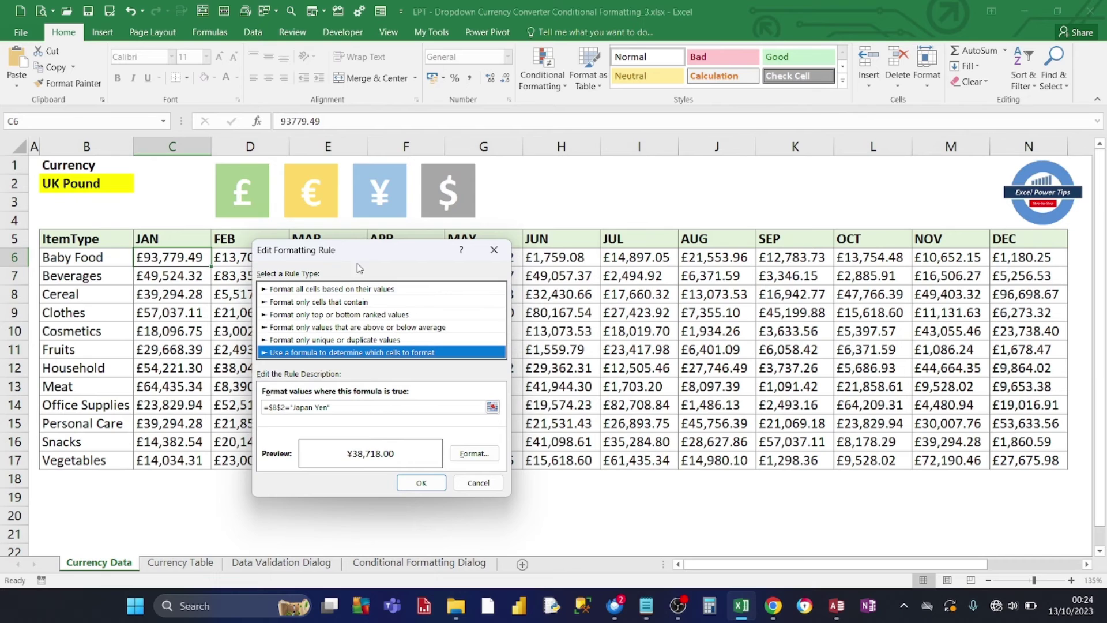
left_click_drag(355, 254, 366, 187)
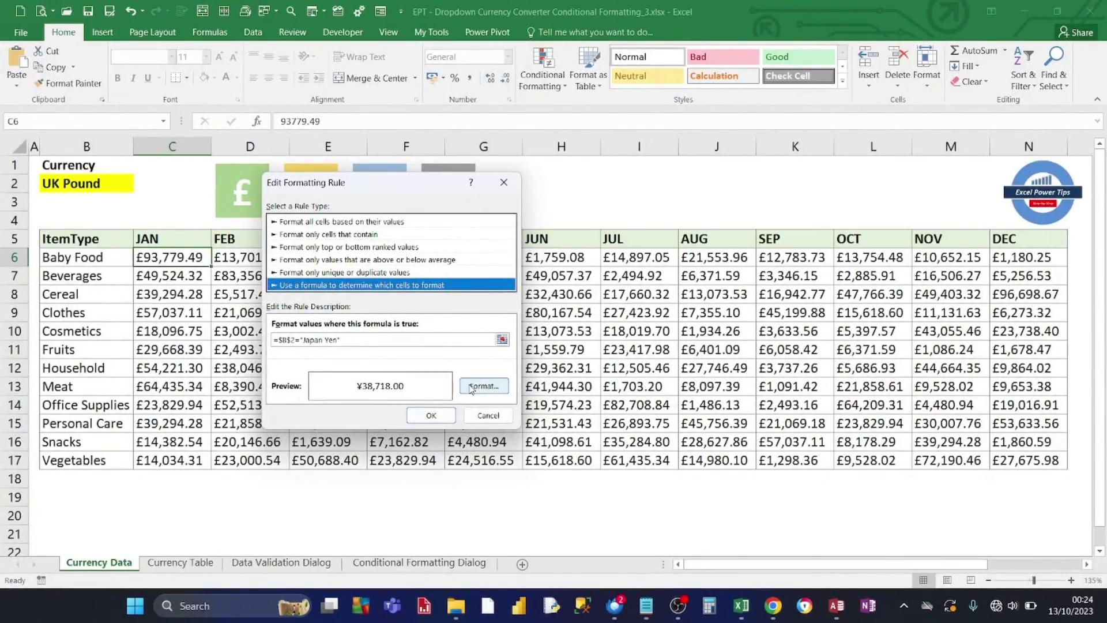
left_click(472, 388)
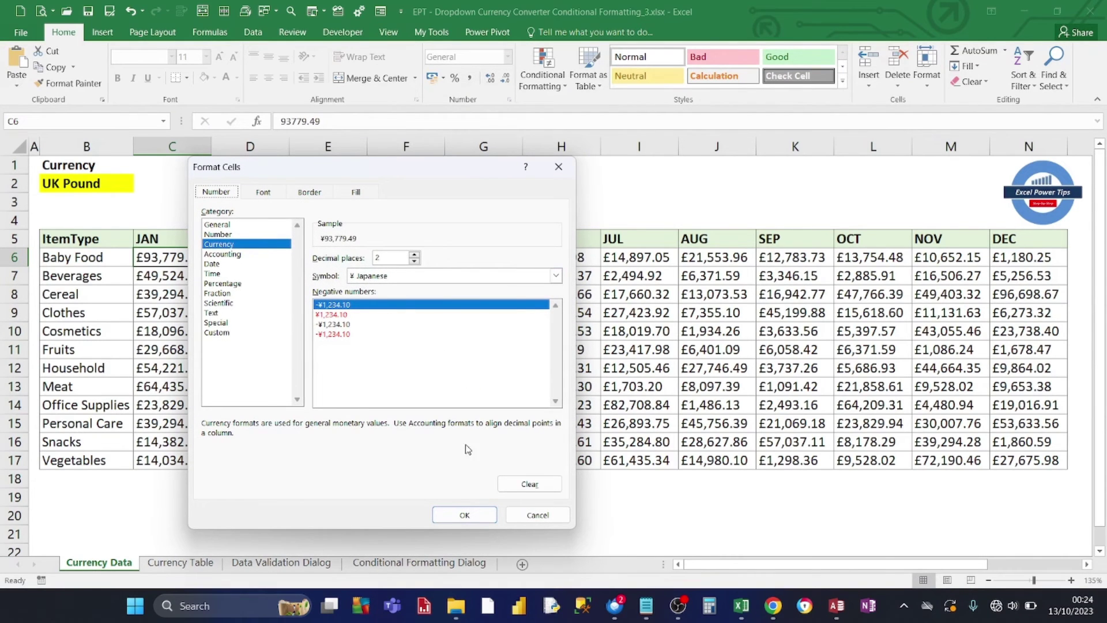
left_click(464, 515)
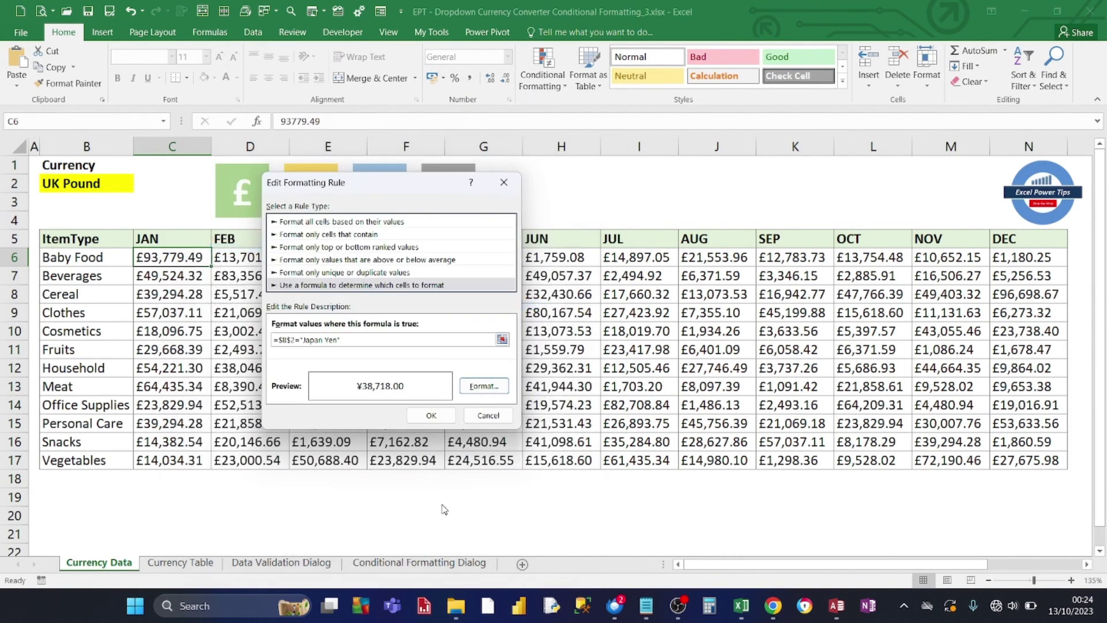
left_click(432, 415)
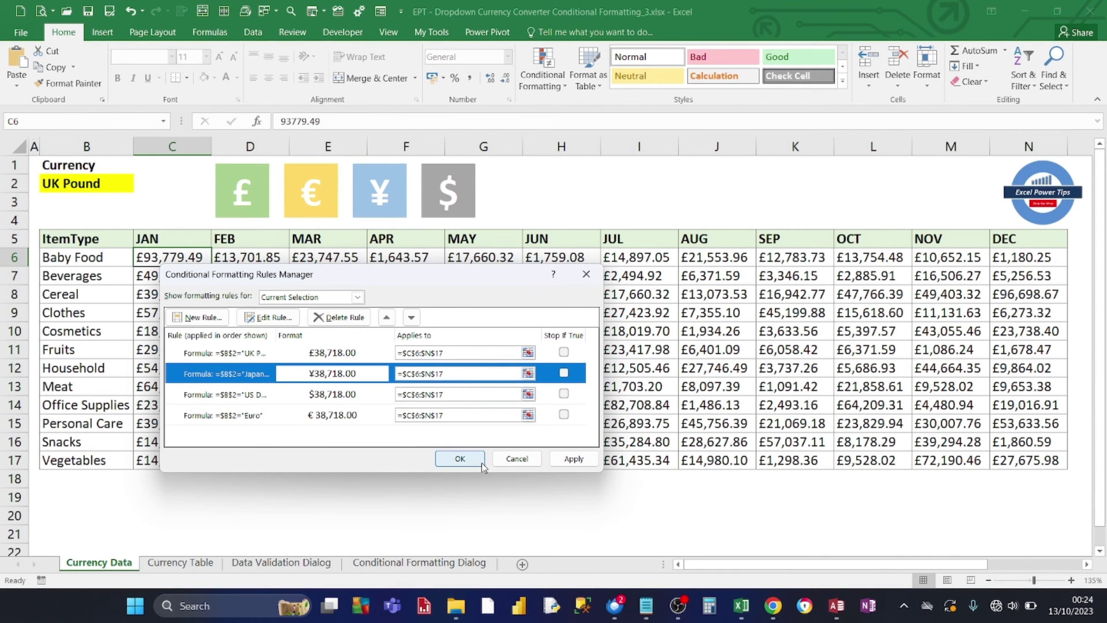
left_click(461, 459)
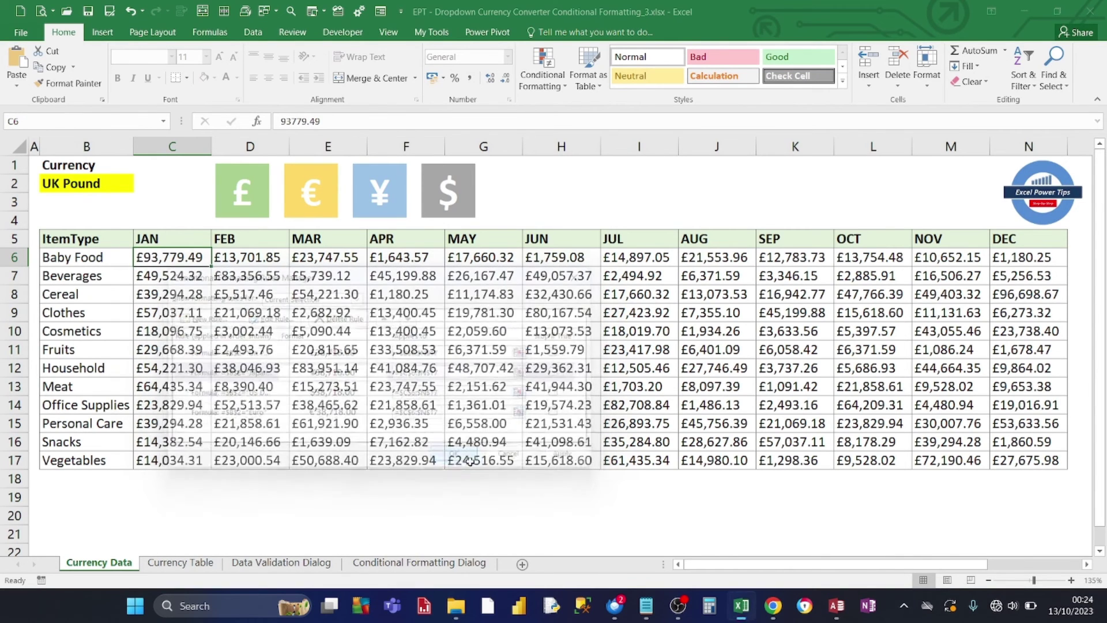
- Switch B2 to Euro, then US Dollar, and finally Japan Yen, checking the table symbols
left_click(104, 185)
left_click(142, 185)
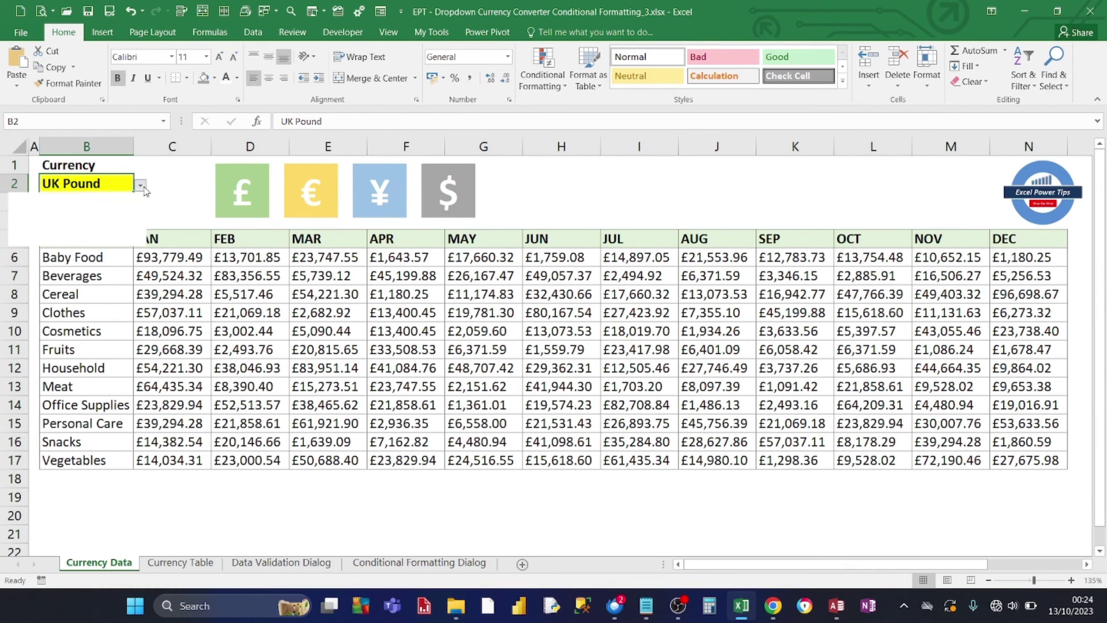
left_click(45, 227)
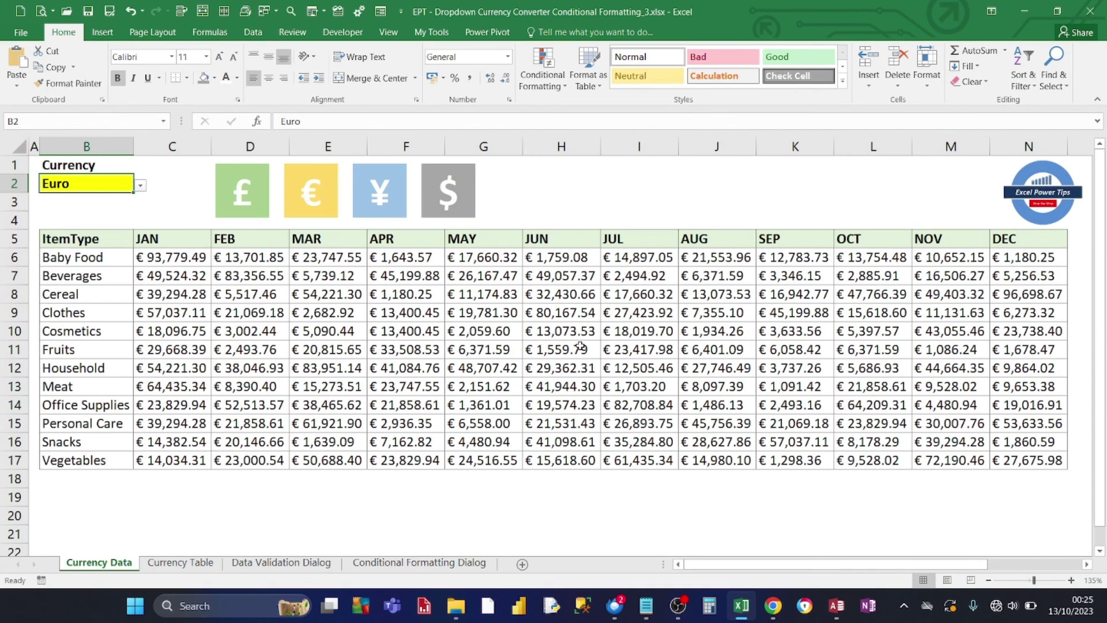
left_click(140, 185)
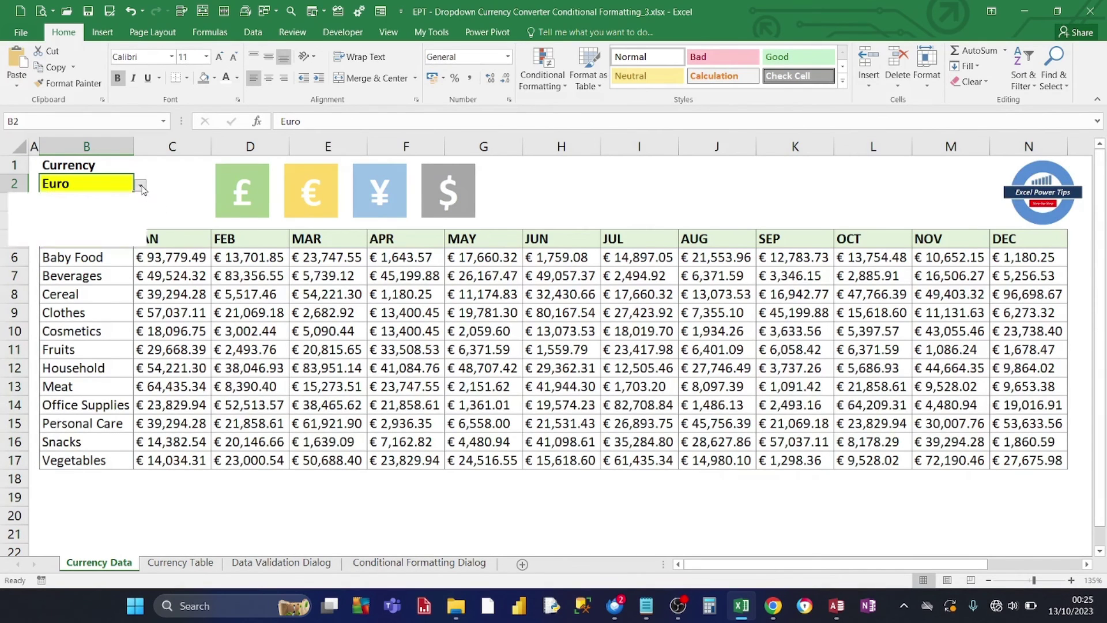
left_click(61, 211)
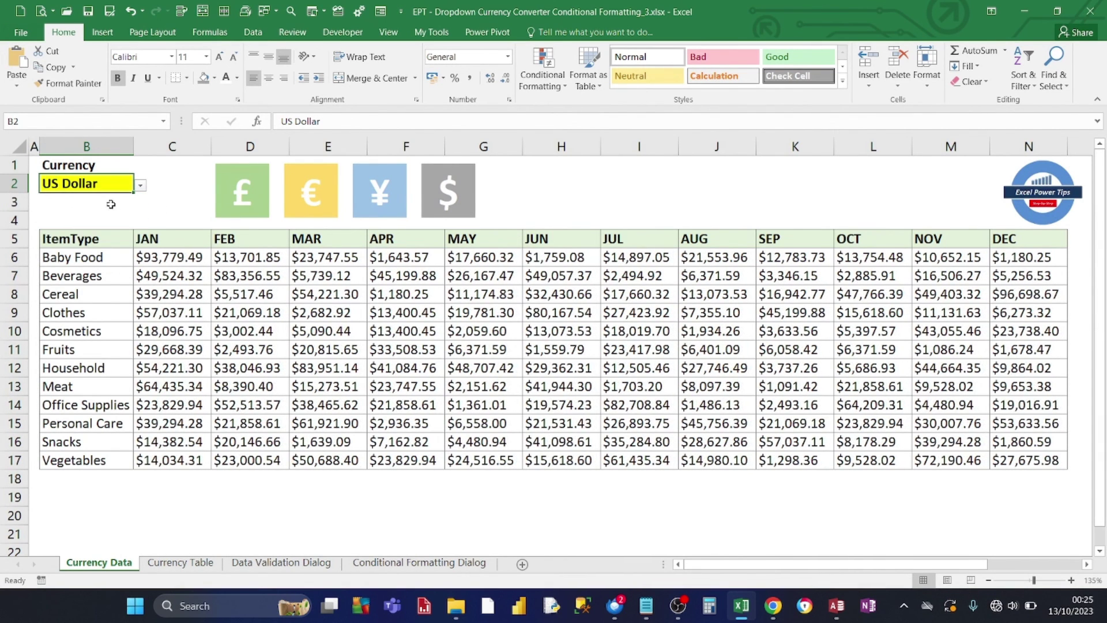
left_click(138, 195)
left_click(130, 185)
left_click(140, 185)
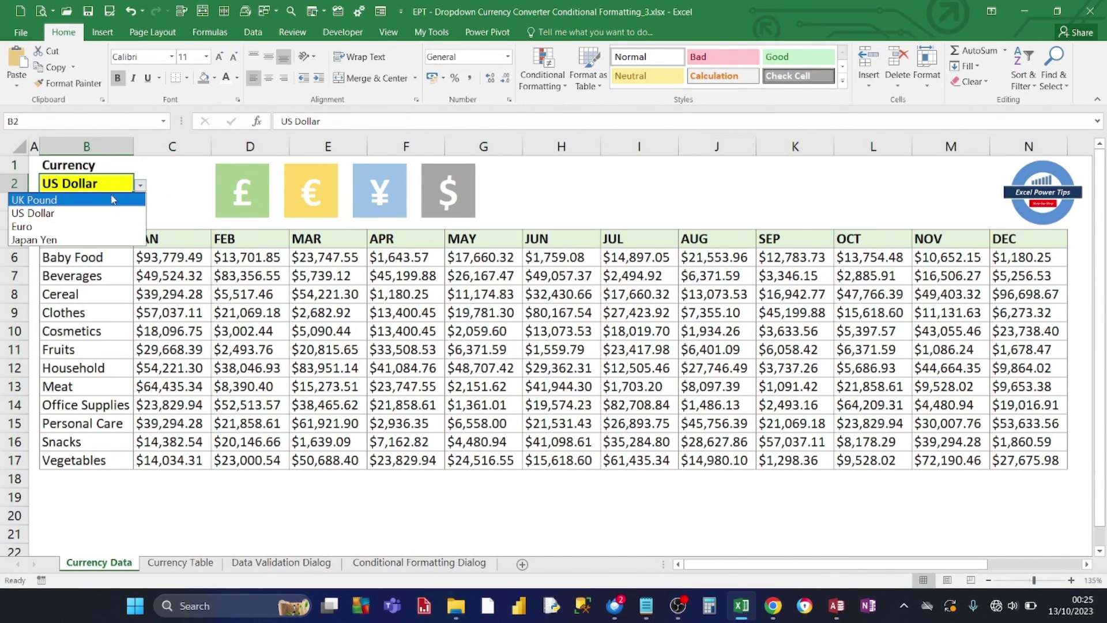
left_click(66, 240)
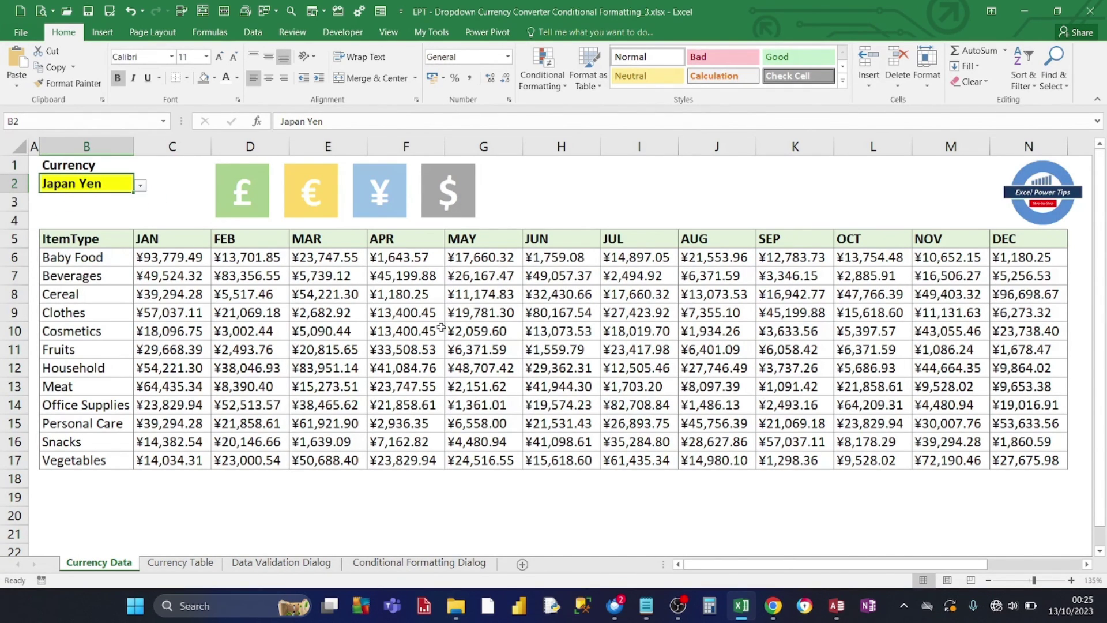